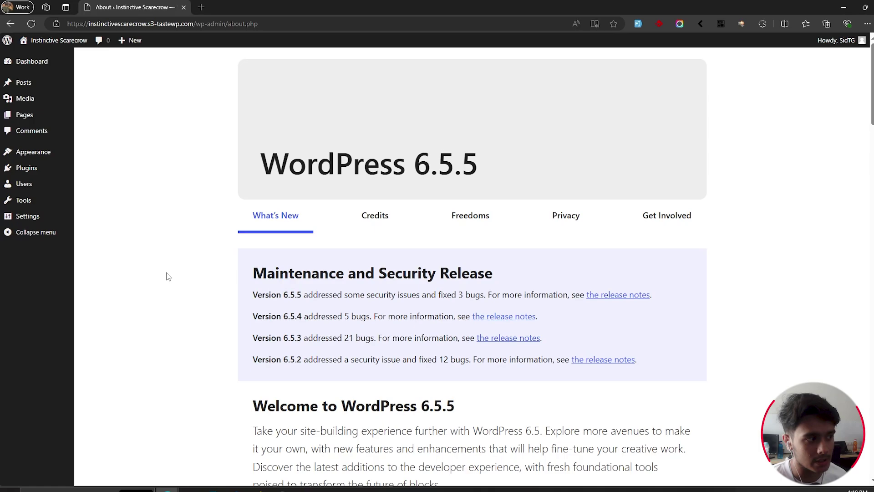
Step: Search Add New Plugins for 'Crew HRM', then install and activate it
mouse_move(44, 169)
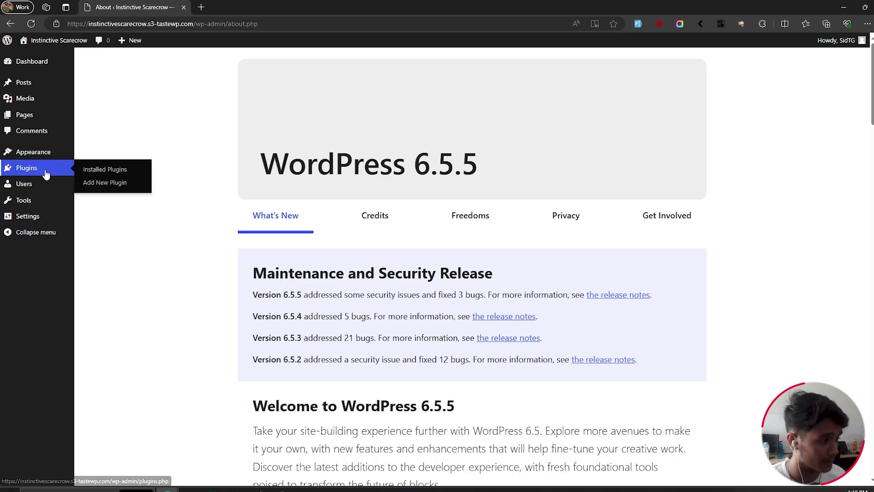
left_click(118, 183)
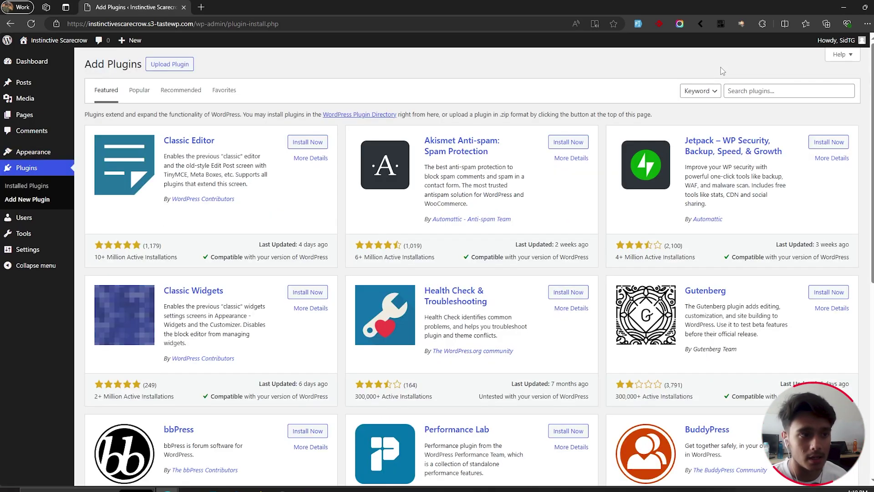
left_click(729, 90)
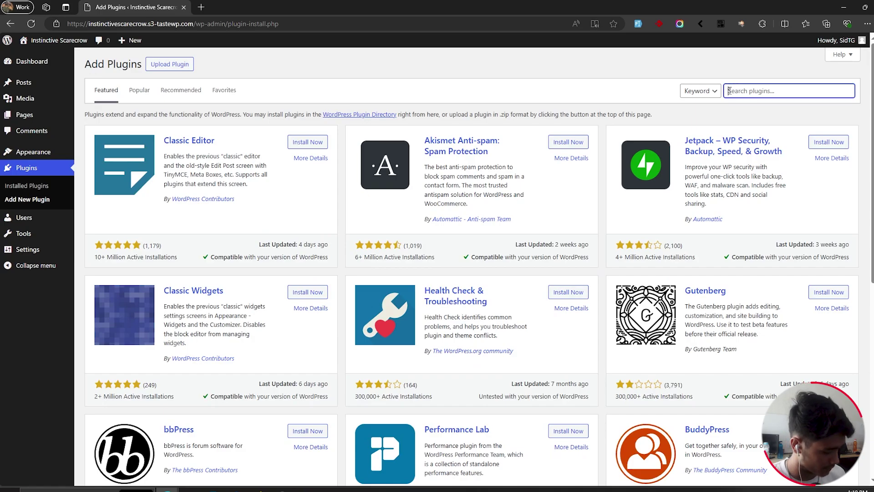
type("cr")
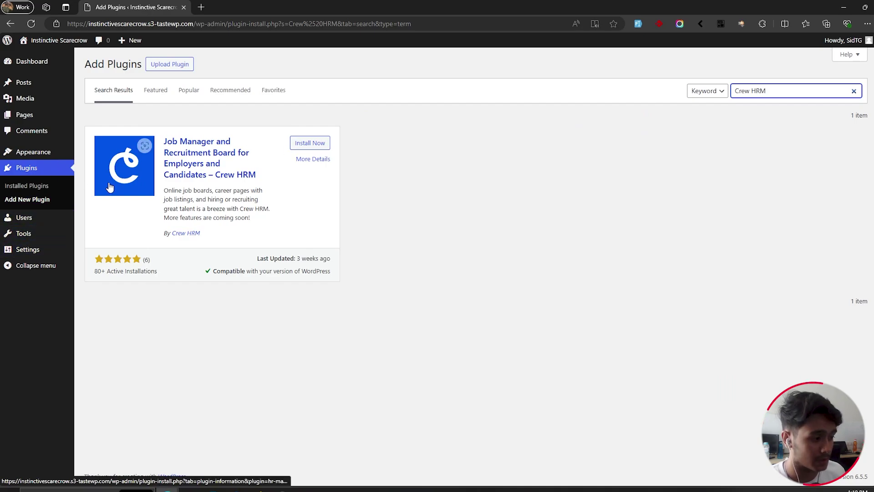
left_click(303, 144)
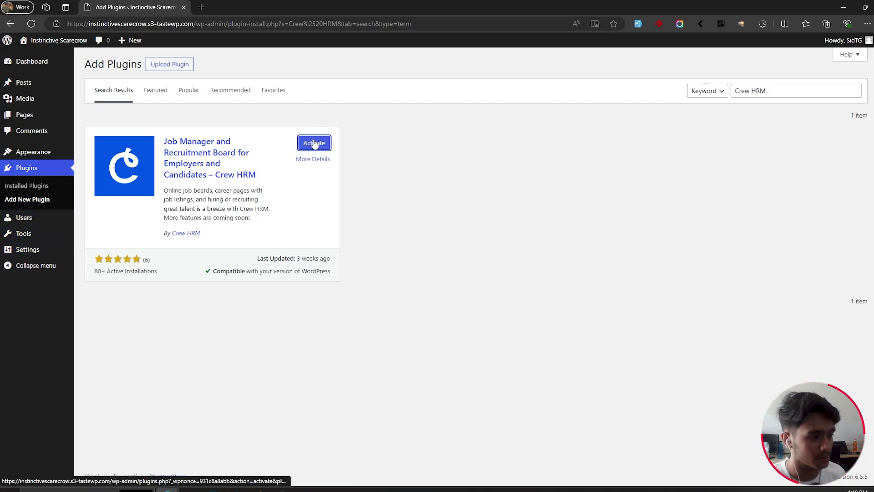
left_click(314, 143)
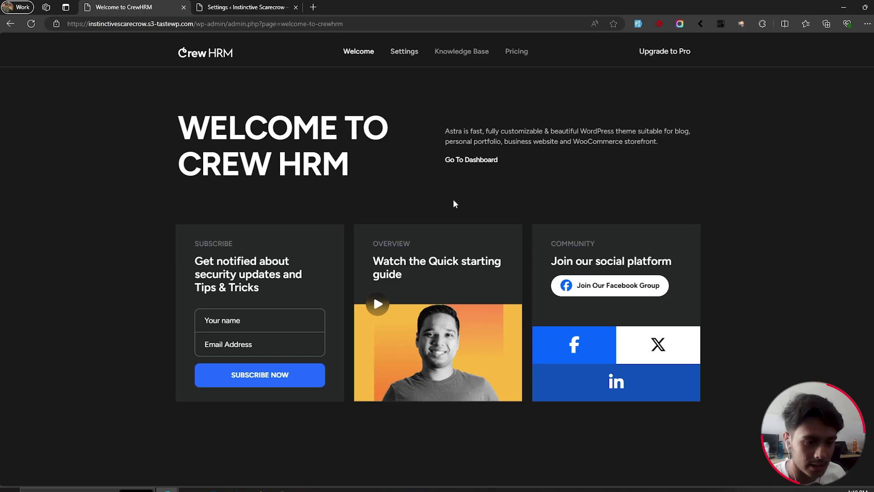
Step: Leave the welcome page and look over the Crew HRM Settings job listing options
left_click(471, 160)
left_click(246, 7)
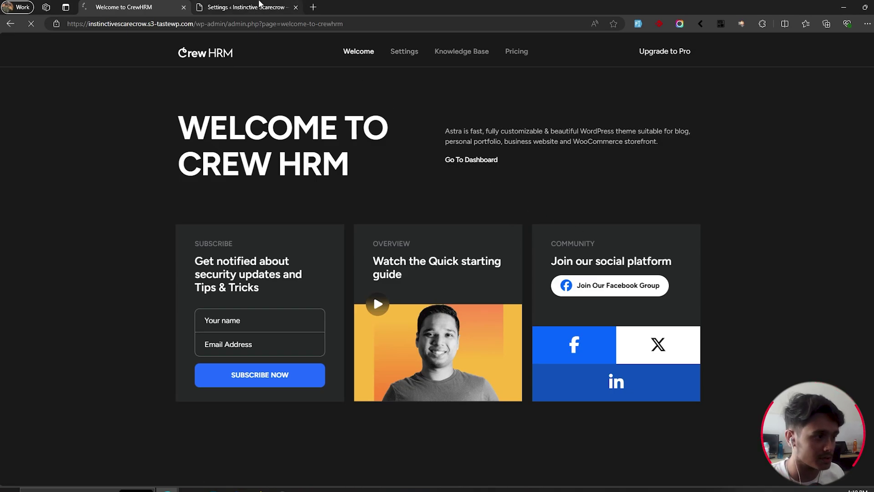
scroll(486, 357, "down", 1)
scroll(621, 402, "up", 1)
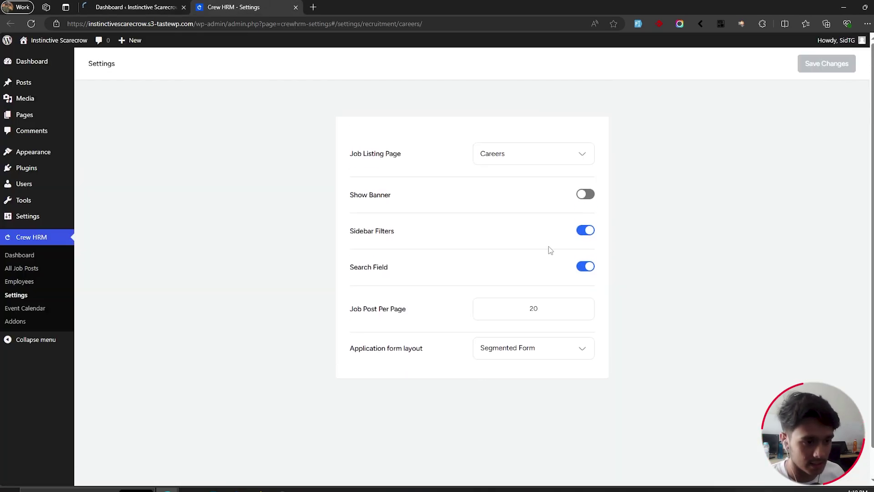
Step: Close the Settings tab, check All Pages in a duplicate tab, then close that tab
left_click(169, 7)
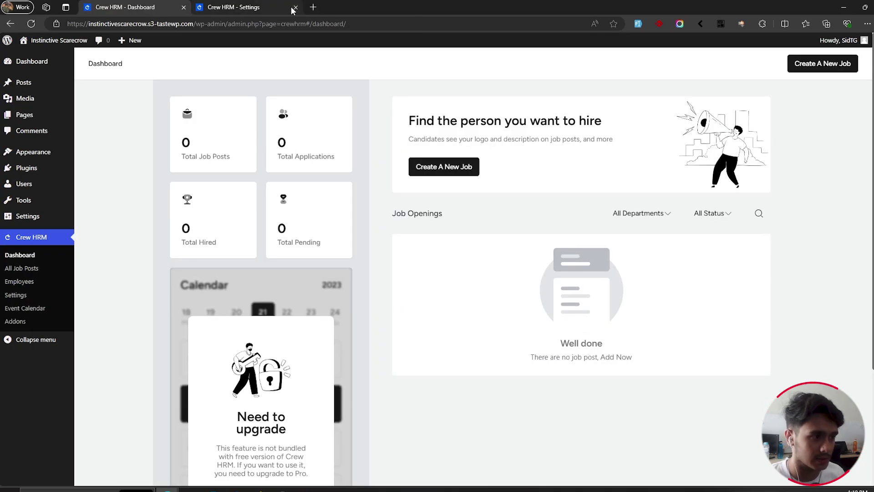
left_click(294, 8)
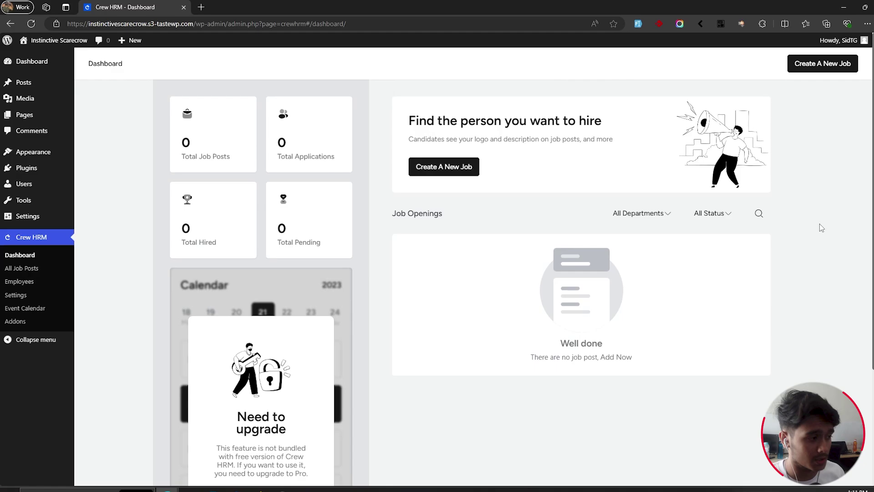
key("ctrl+shift+k")
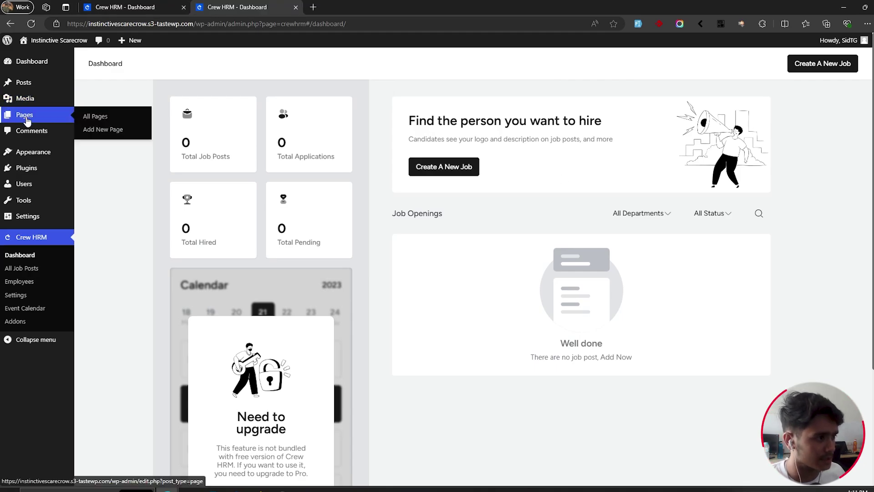
left_click(28, 124)
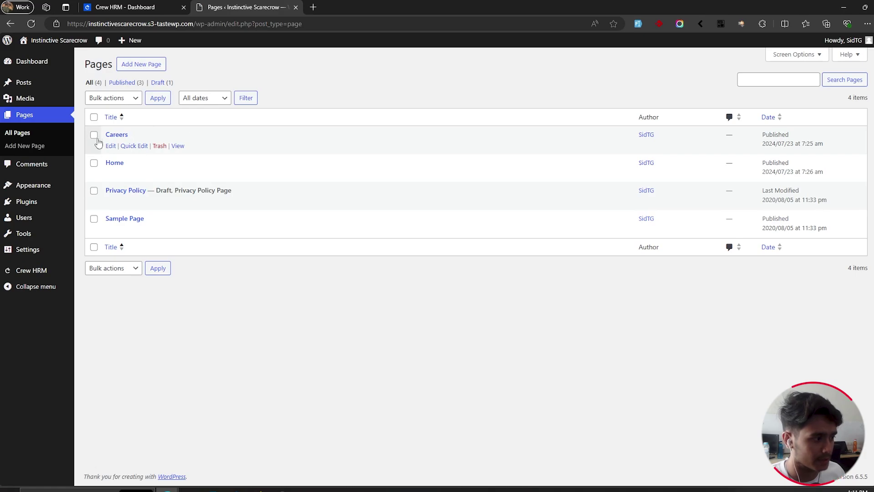
left_click(130, 6)
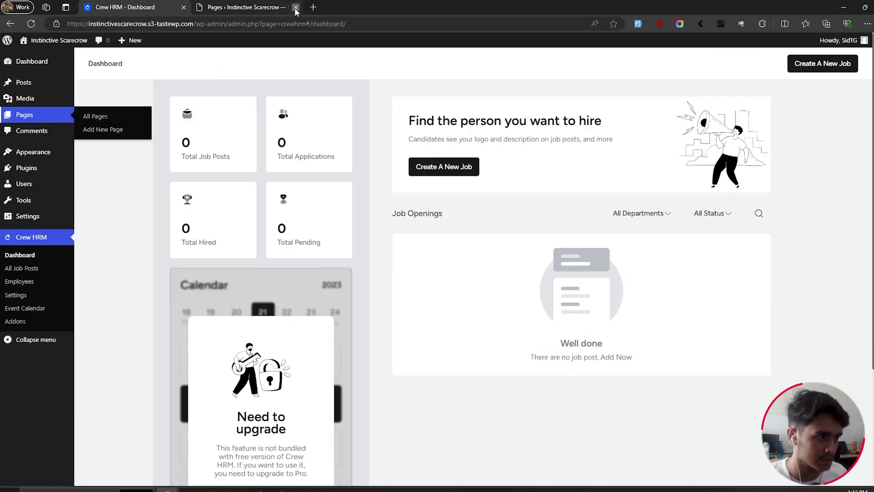
left_click(296, 6)
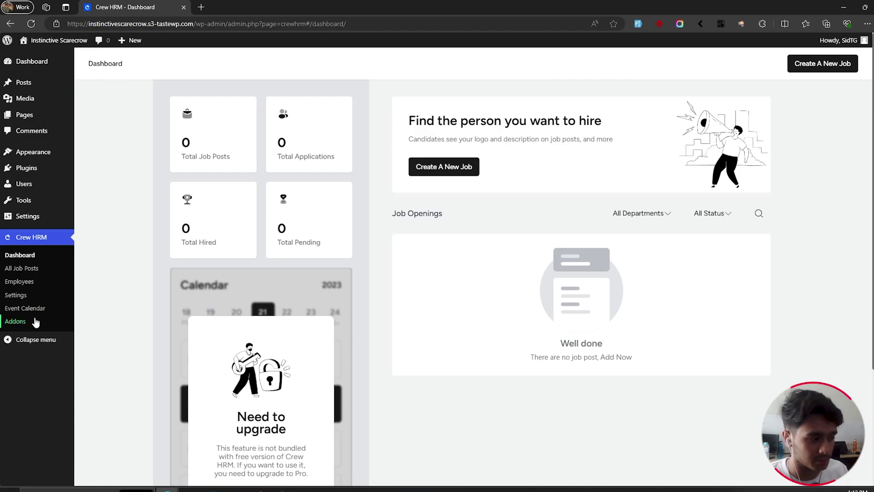
Step: Review the Company Info settings, then return to the Crew HRM Settings overview
left_click(58, 297)
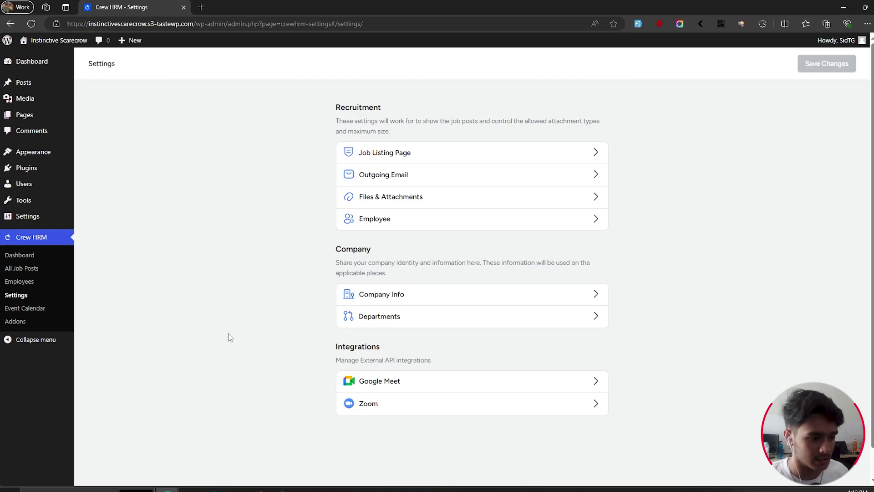
left_click(392, 295)
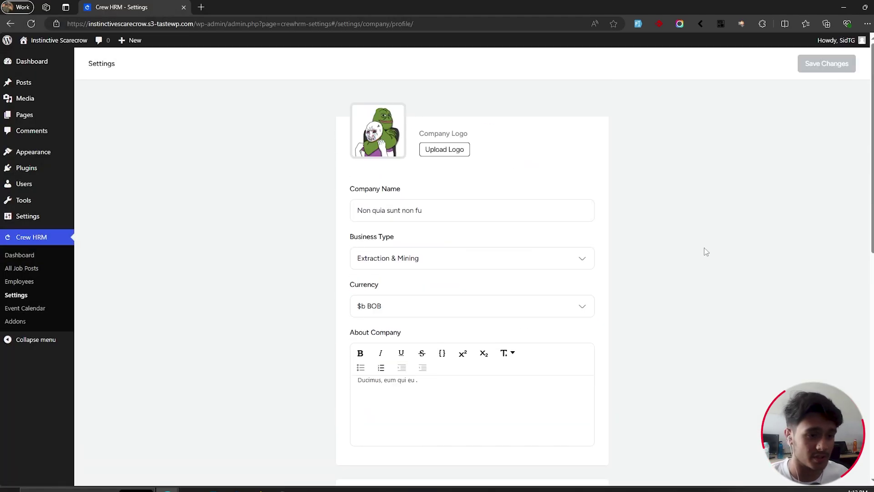
scroll(464, 387, "down", 10)
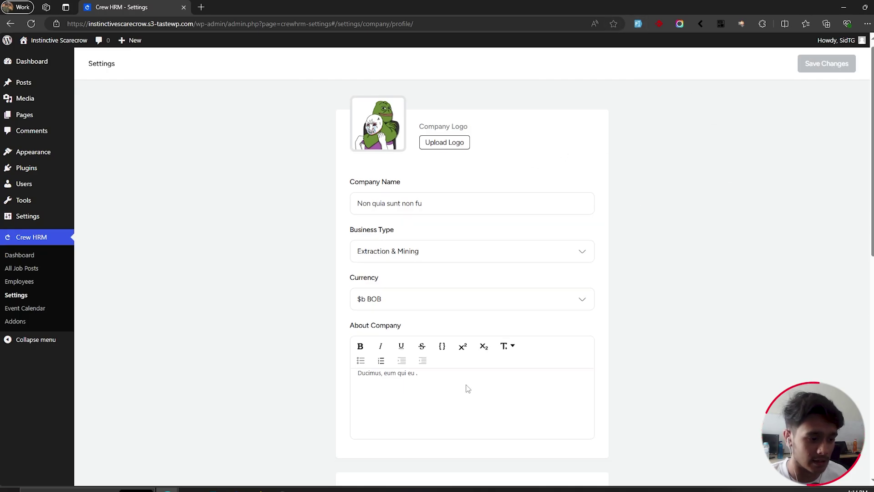
scroll(618, 382, "up", 10)
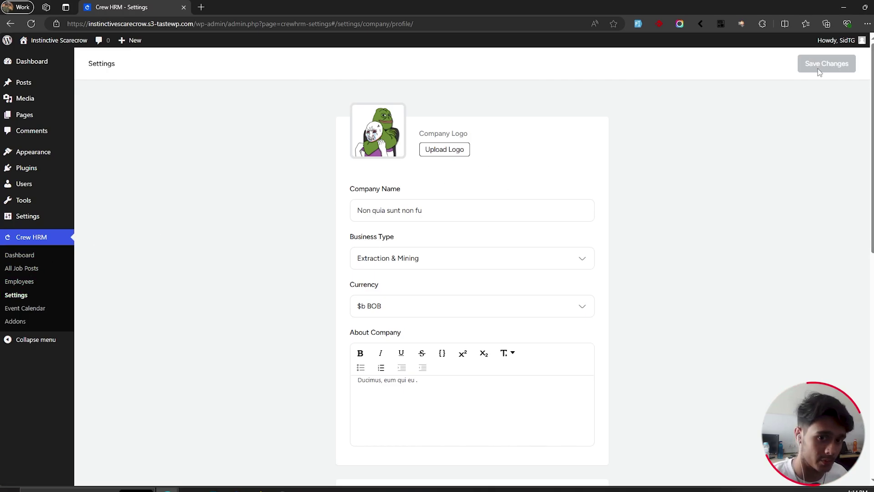
left_click(15, 296)
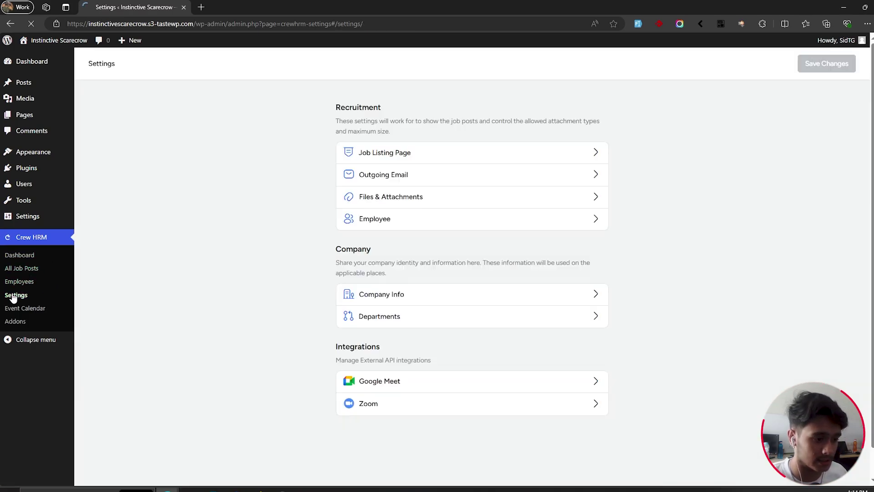
Step: Start a new job post titled 'Video Editor' under a newly created Marketing department
left_click(32, 258)
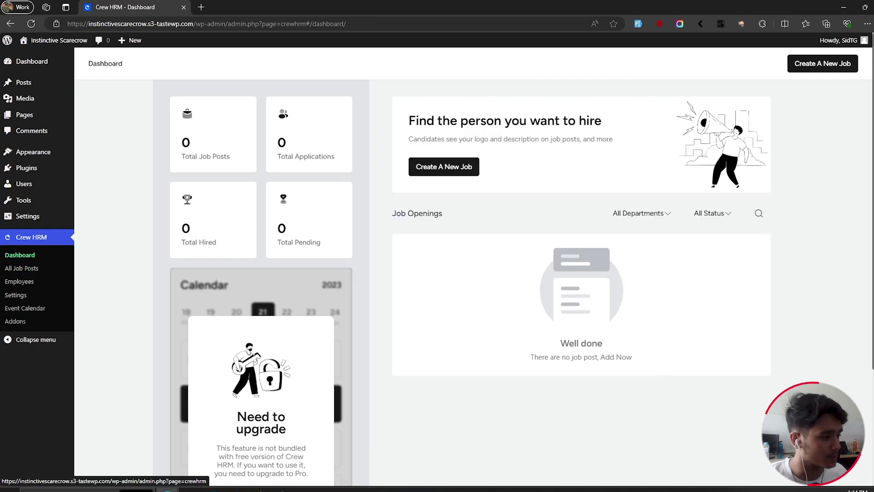
left_click(471, 165)
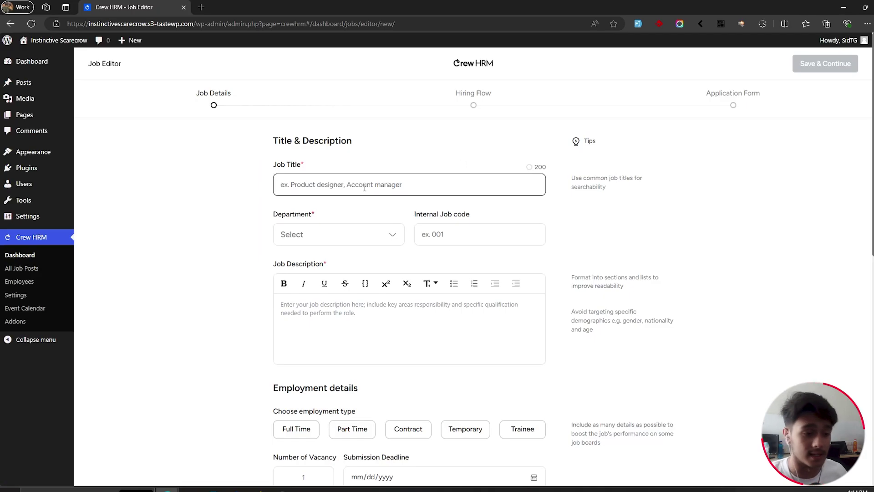
type("Video Editor")
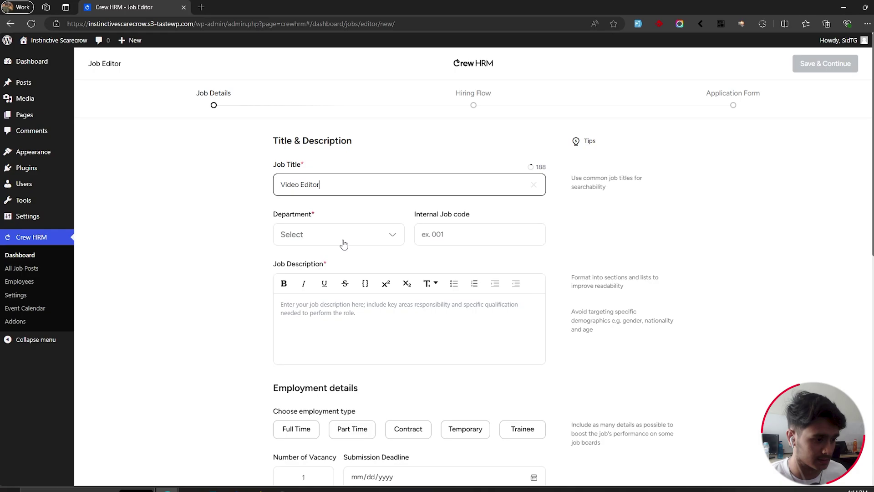
left_click(343, 242)
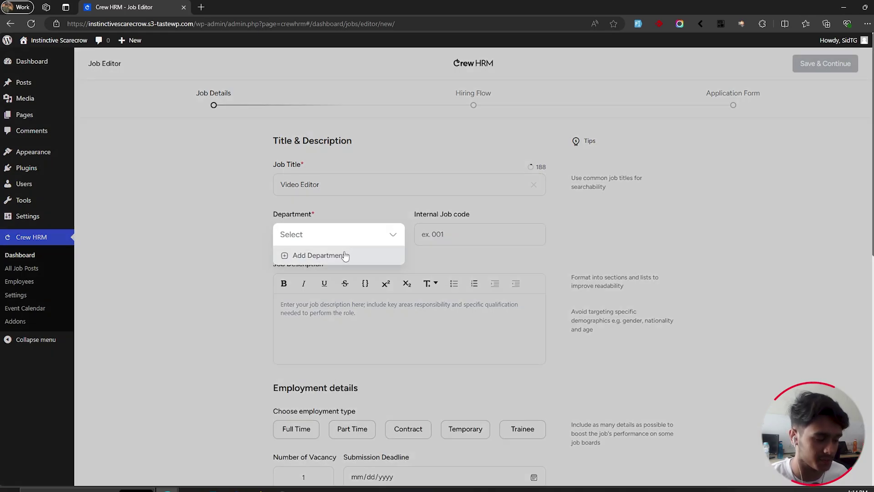
left_click(345, 255)
type("Marketing")
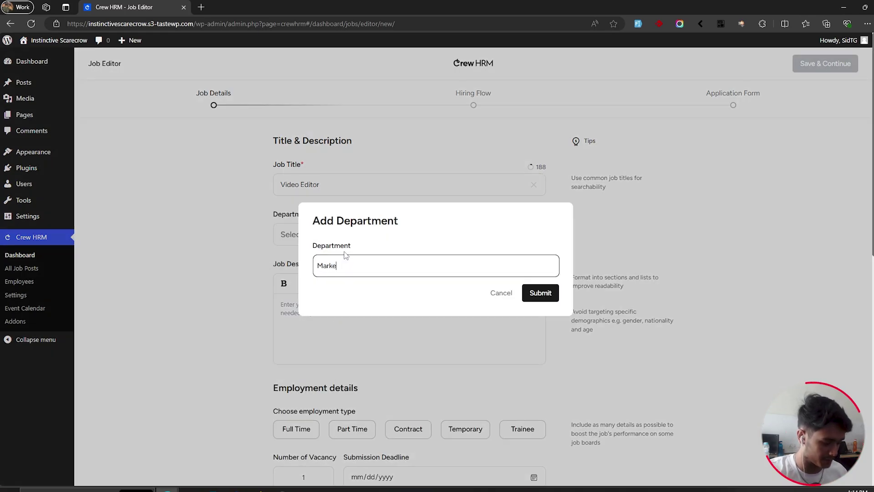
left_click(540, 293)
Step: Enter job code 101 and the description 'Edit videos, come infront of the camera, speak and EARN MO…'
left_click(451, 238)
type("101")
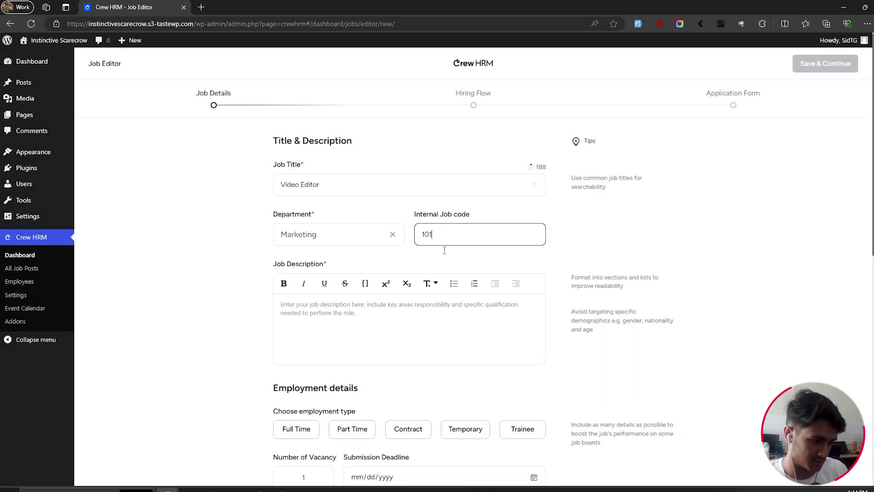
left_click(371, 304)
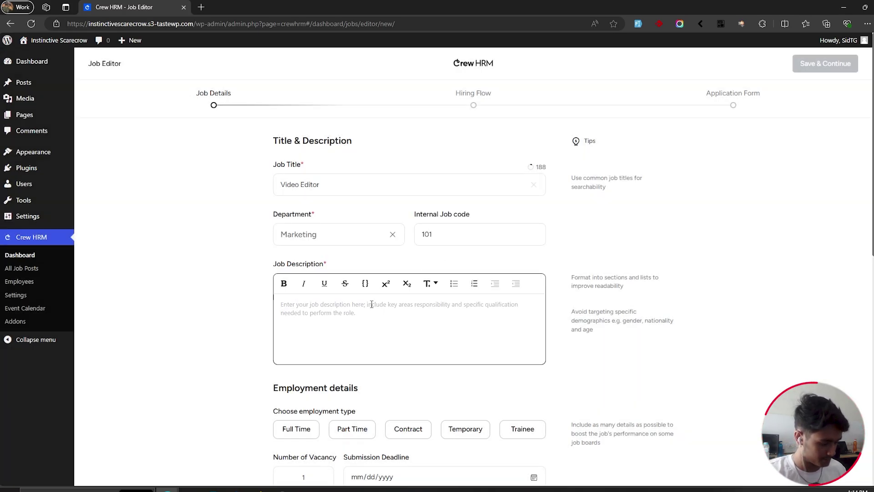
type("Edit videos,")
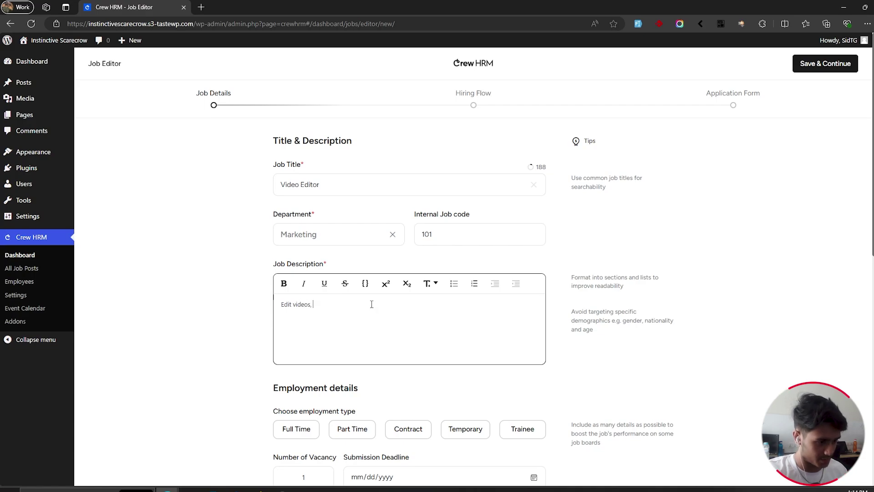
type(" come infront of t")
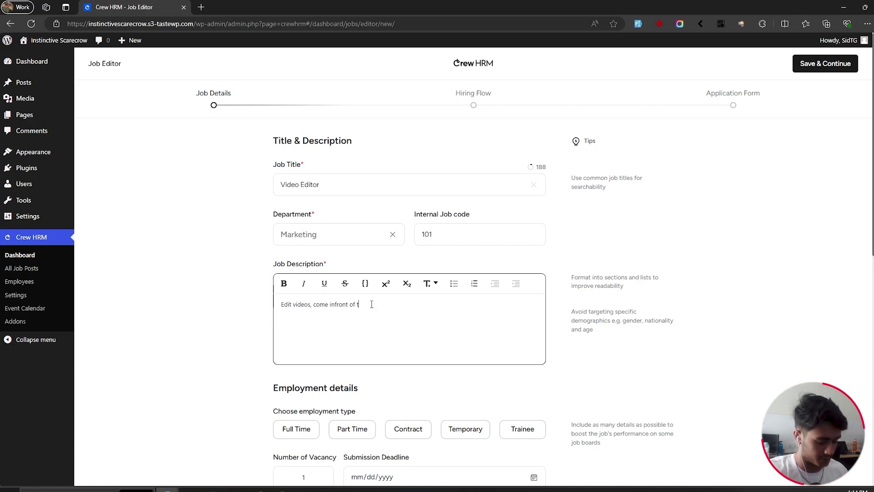
type("he camera, speak ")
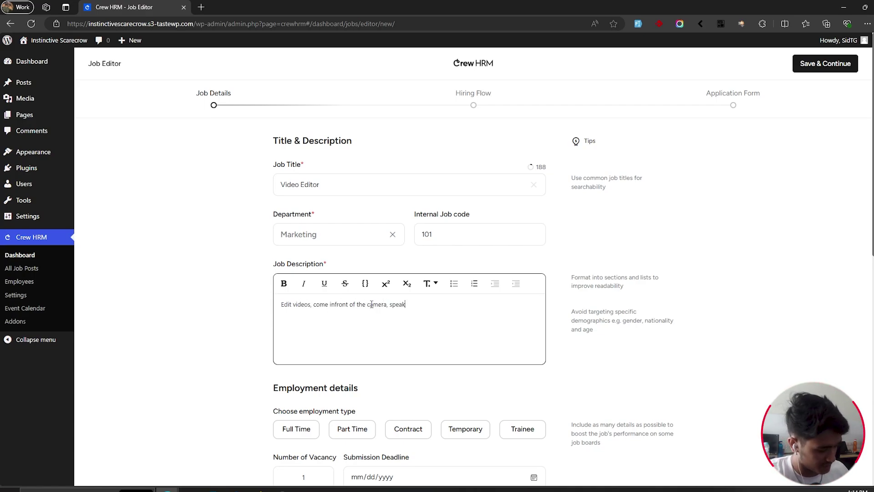
type("and EARN MONEY!")
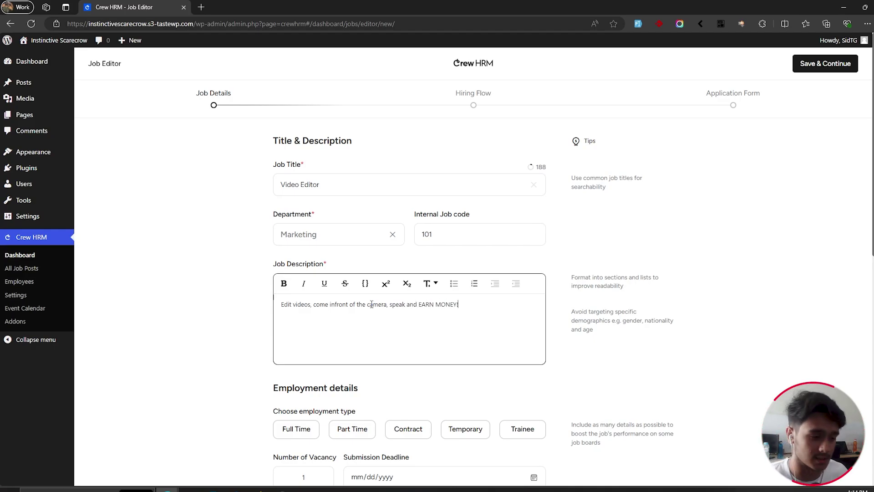
Step: Try bold and italic on the job description, then undo them and open text size options
scroll(320, 301, "down", 1)
left_click_drag(474, 257, 280, 257)
left_click(284, 236)
left_click(304, 238)
left_click(284, 237)
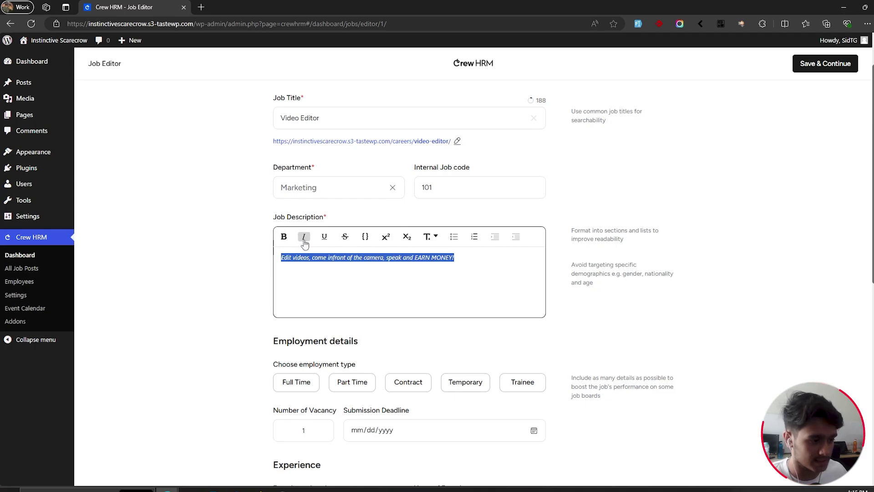
left_click(304, 238)
left_click(518, 259)
left_click(433, 237)
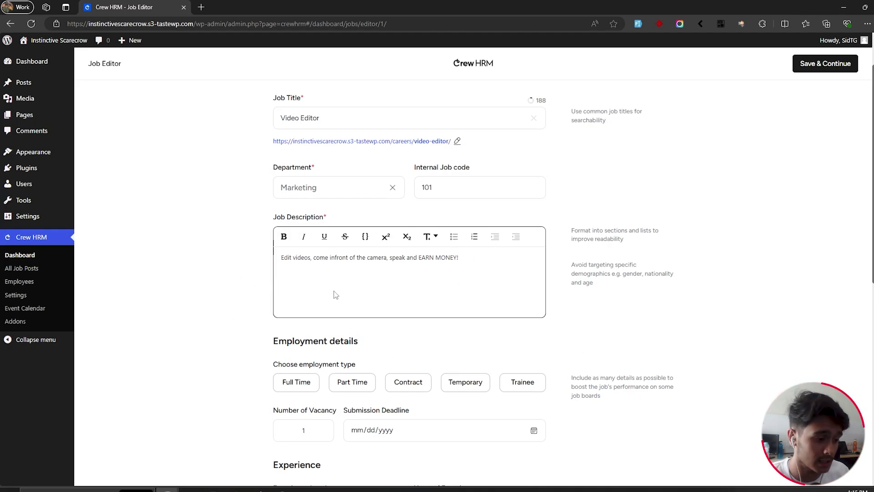
scroll(218, 248, "down", 2)
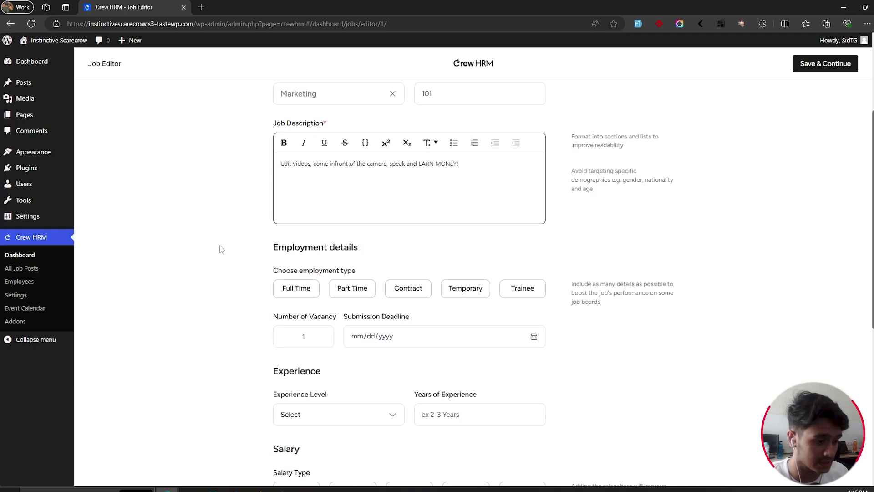
scroll(222, 249, "down", 1)
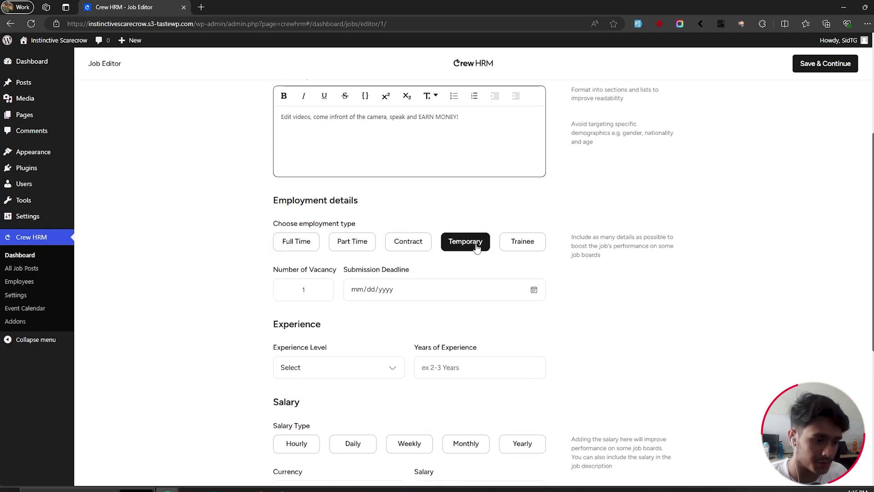
Step: Make the job Full Time with 5 vacancies
left_click(287, 245)
double_click(304, 289)
type("5")
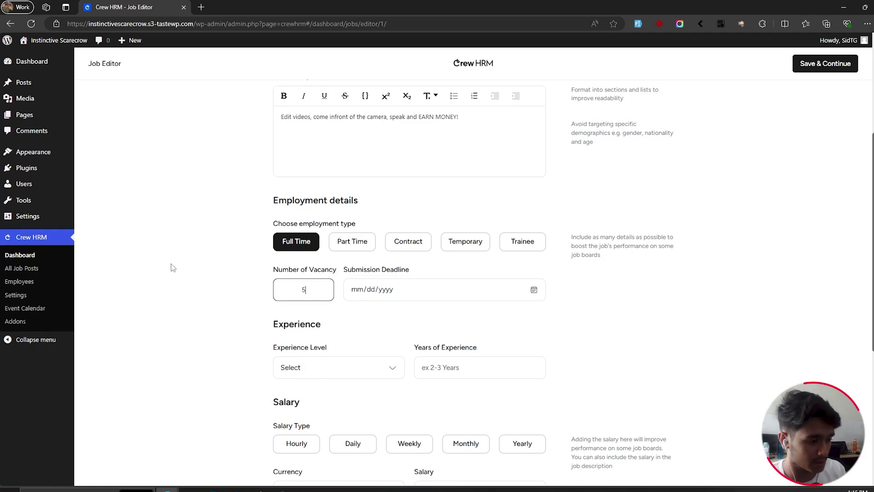
Step: Set the submission deadline to 08/31/2024 using the calendar
left_click(359, 293)
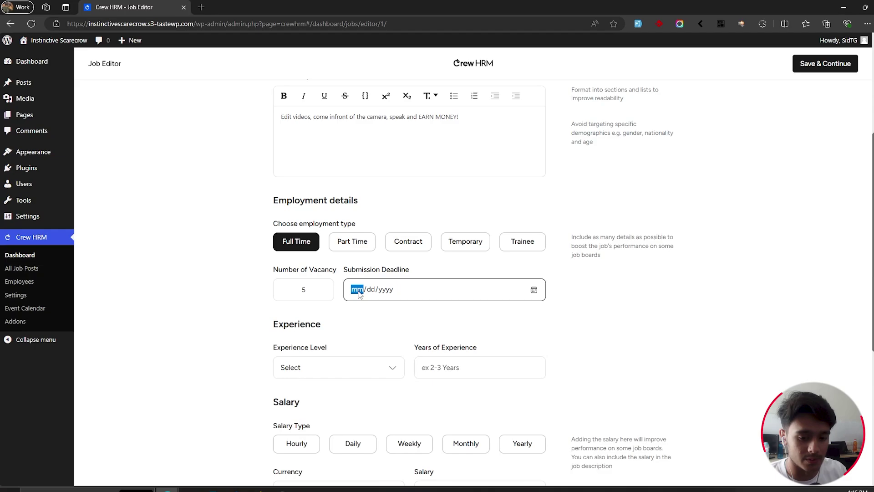
type("0830")
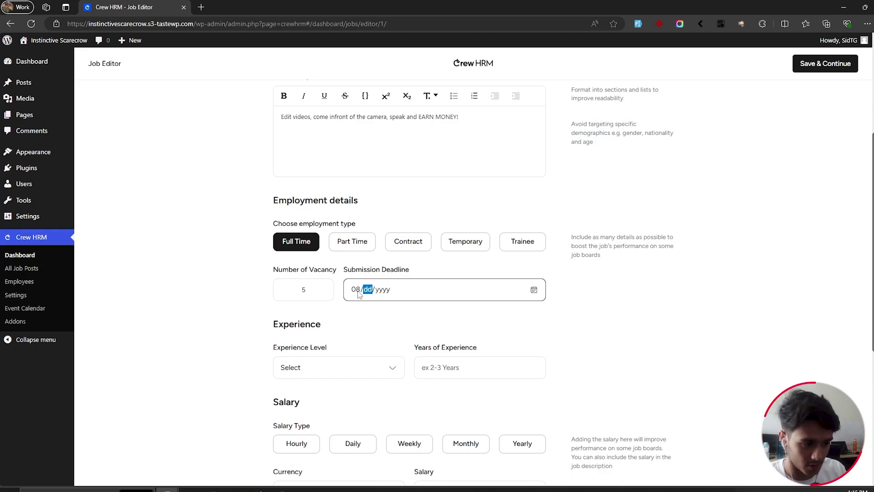
left_click(358, 294)
type("04032003")
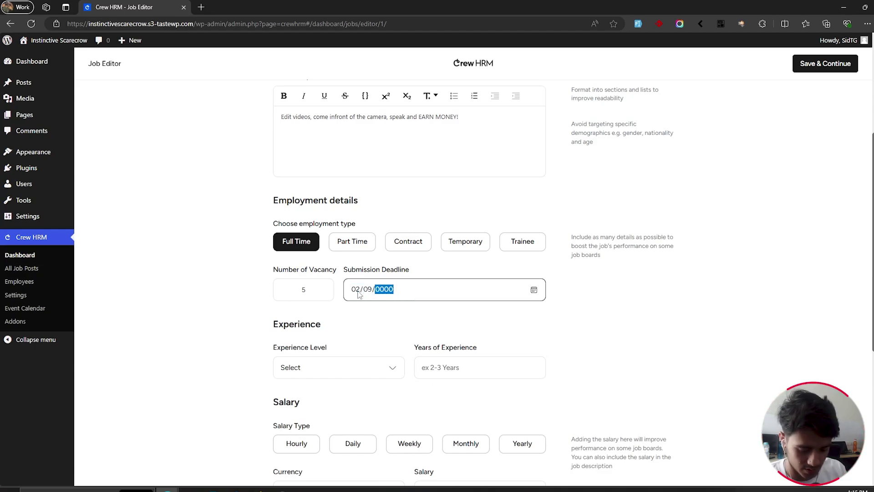
left_click(534, 291)
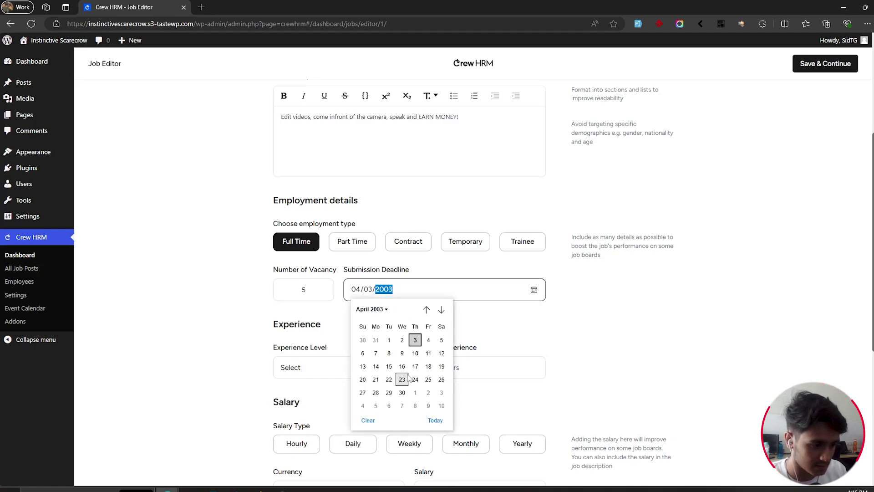
left_click(386, 310)
scroll(399, 366, "down", 5)
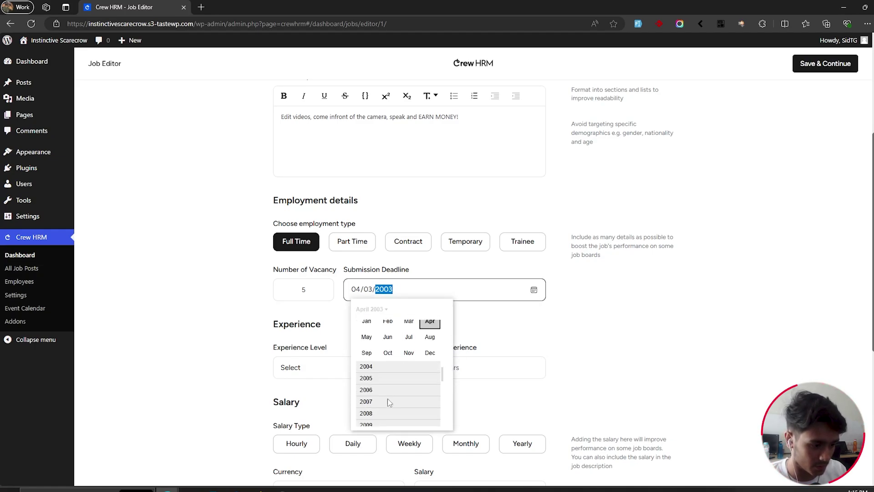
scroll(394, 368, "down", 5)
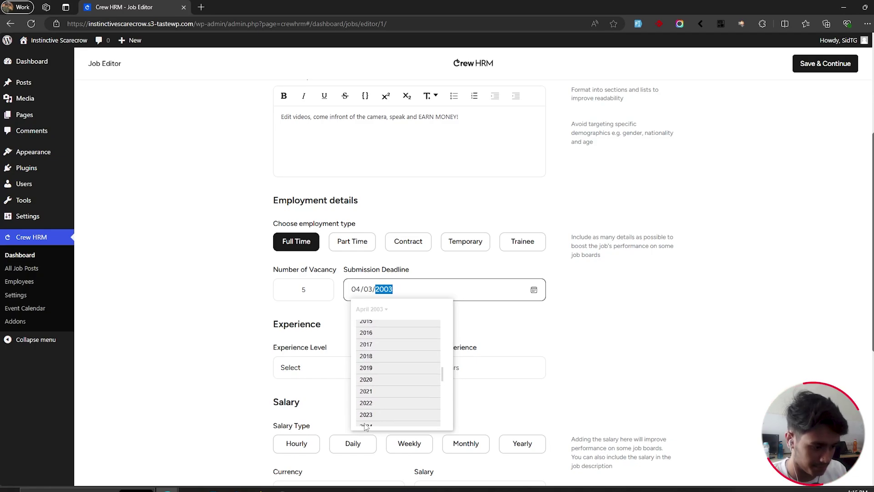
scroll(379, 410, "down", 1)
left_click(382, 416)
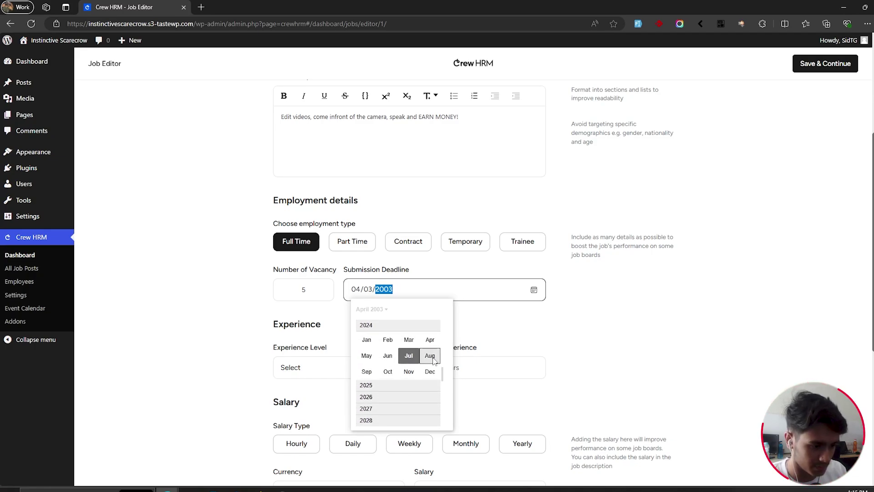
left_click(428, 355)
left_click(442, 393)
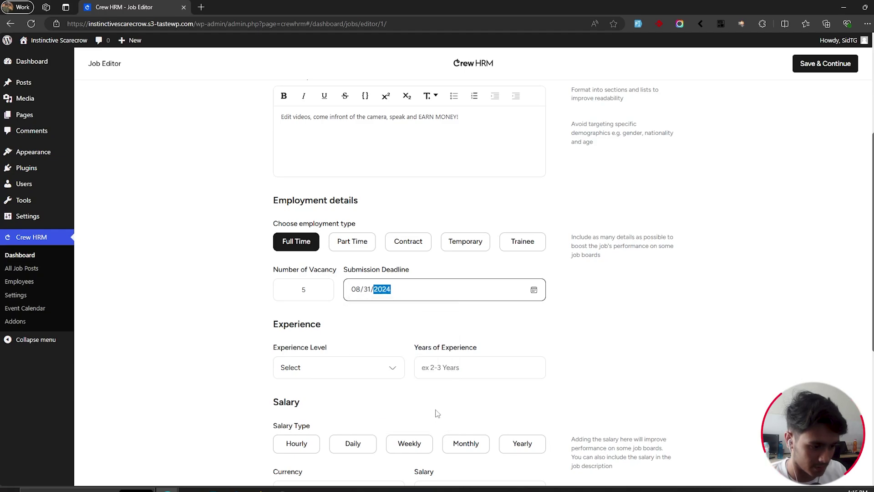
Step: Set experience level to Intermediate with 2 years of experience
scroll(607, 353, "down", 3)
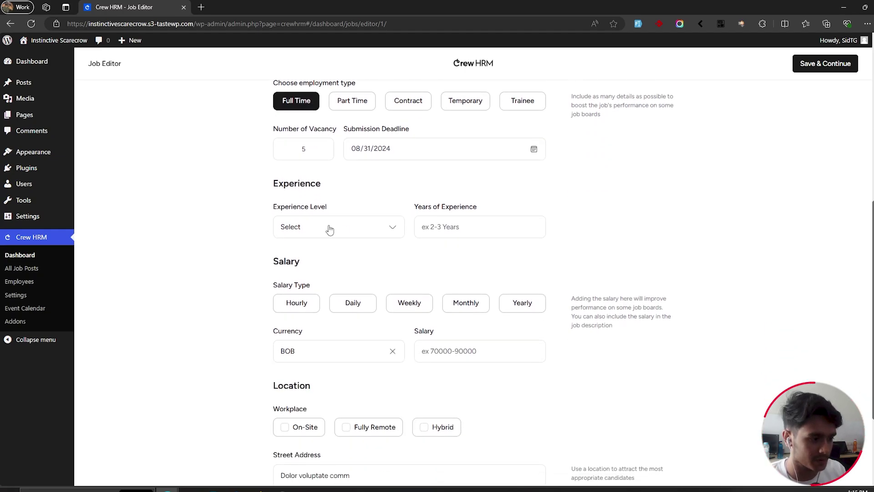
left_click(330, 229)
left_click(360, 267)
left_click(485, 230)
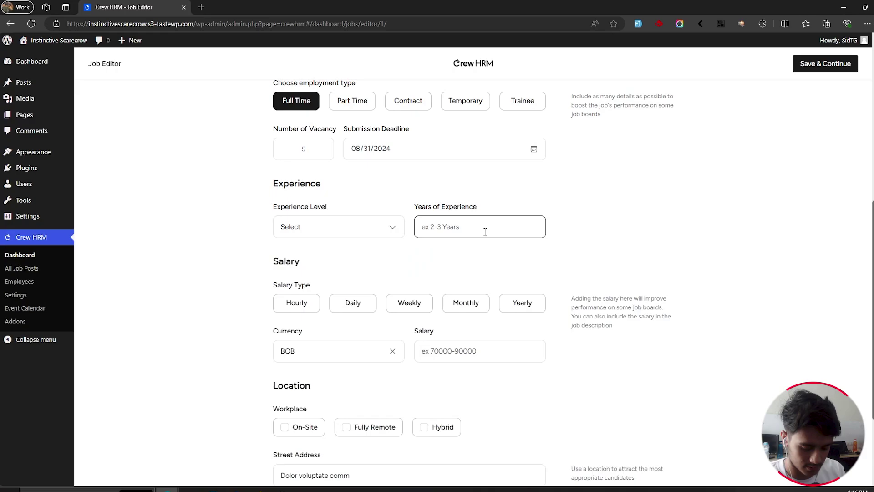
type("2")
left_click(633, 253)
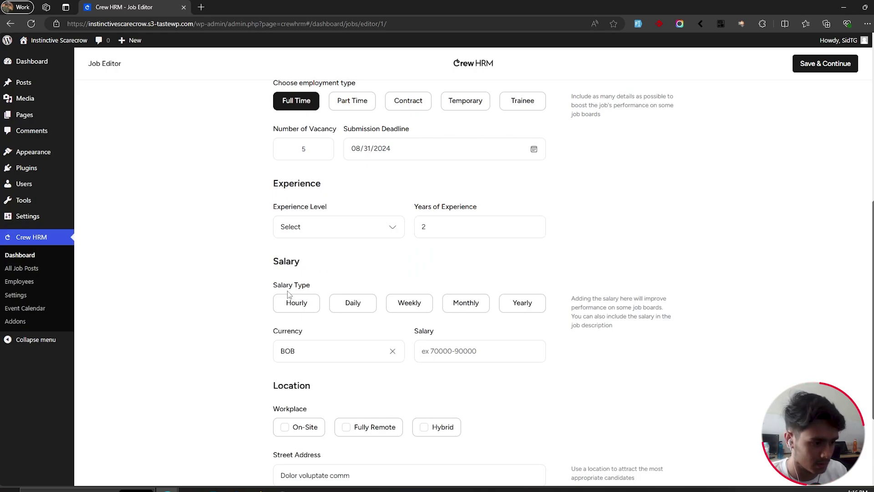
Step: Set a monthly salary of 500000
left_click(465, 303)
scroll(465, 303, "down", 3)
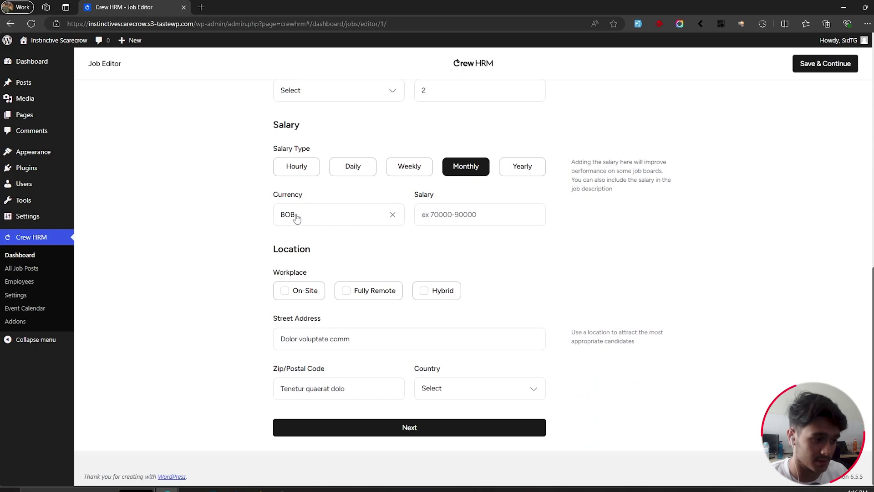
left_click(456, 214)
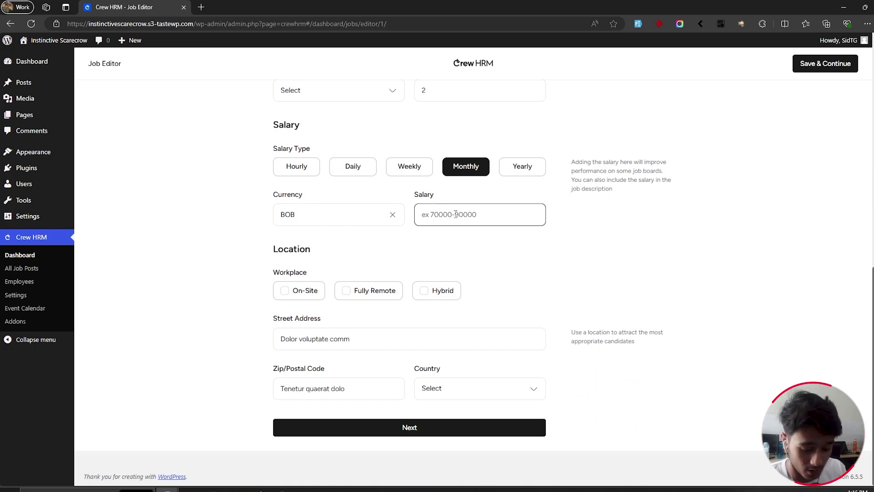
type("500000")
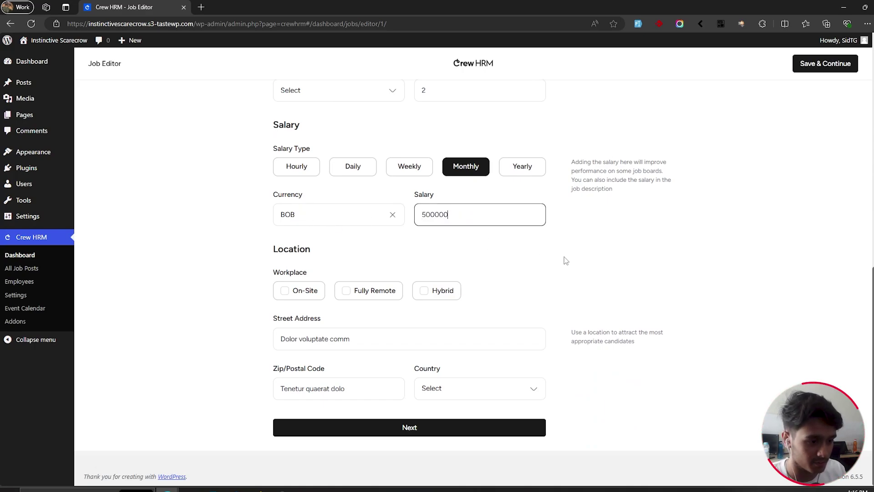
left_click(565, 258)
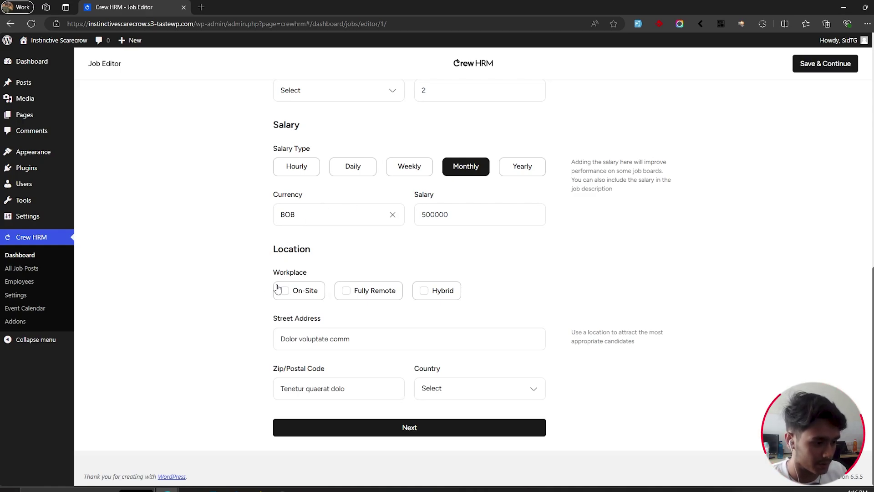
Step: Mark the workplace Hybrid, set the country to Fiji, and move on to Hiring Flow
left_click(427, 292)
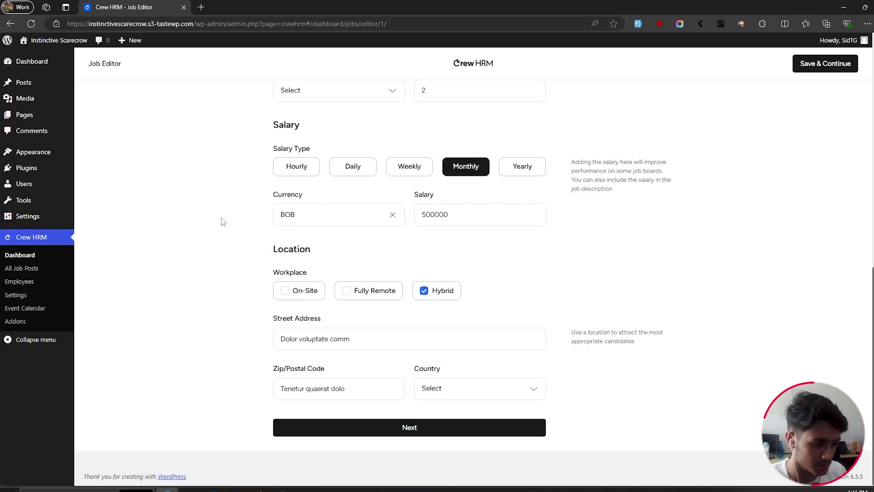
left_click(499, 391)
scroll(496, 390, "down", 15)
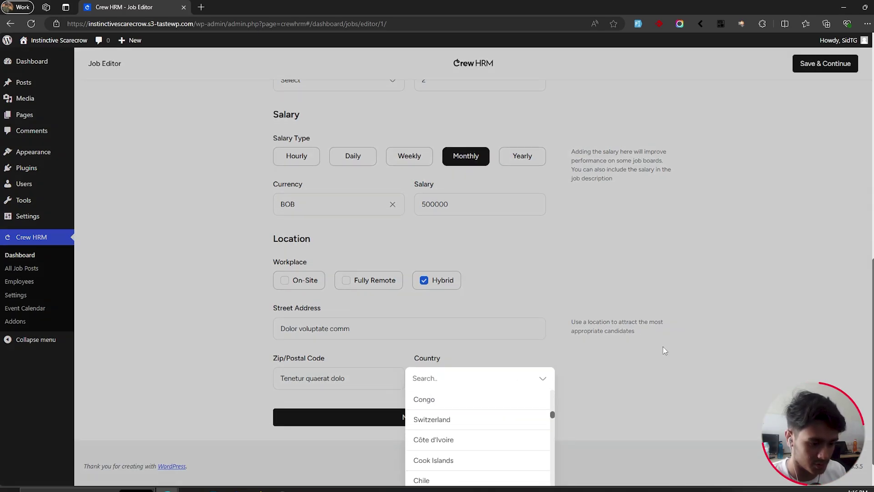
scroll(489, 374, "down", 10)
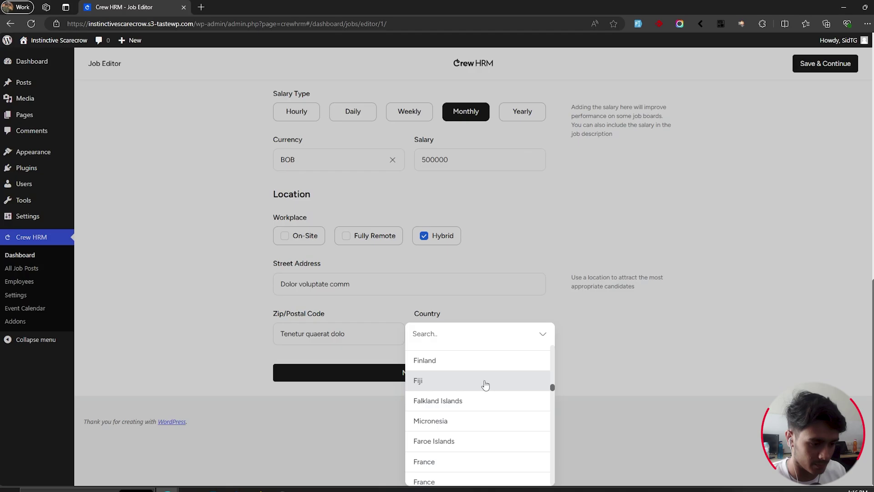
left_click(485, 384)
left_click(423, 427)
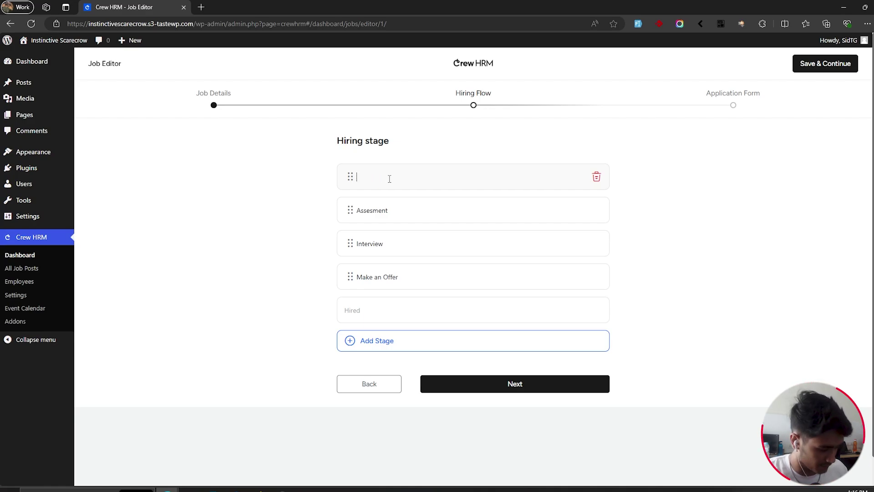
Step: Rename hiring stages to 'First Interview' and 'Assignment', and edit the Interview stage with 'Second'
type("First Interview")
left_click(393, 210)
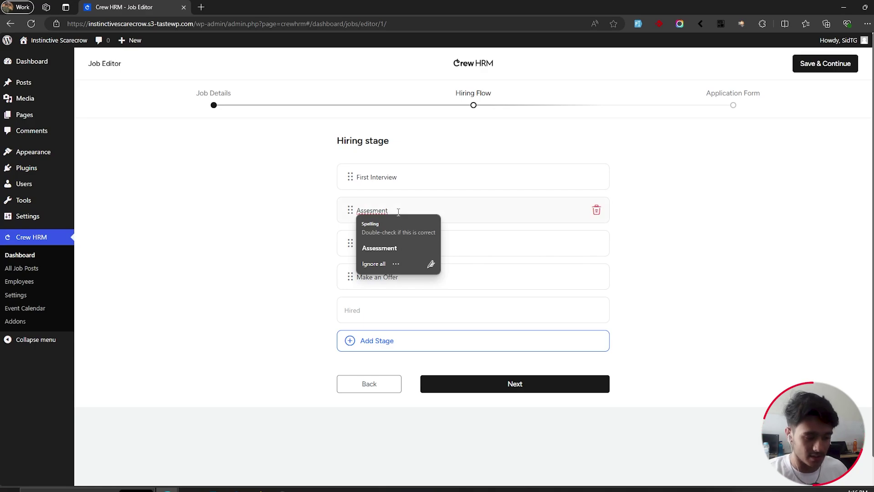
key("ctrl+a")
key("BackSpace")
type("Assignment")
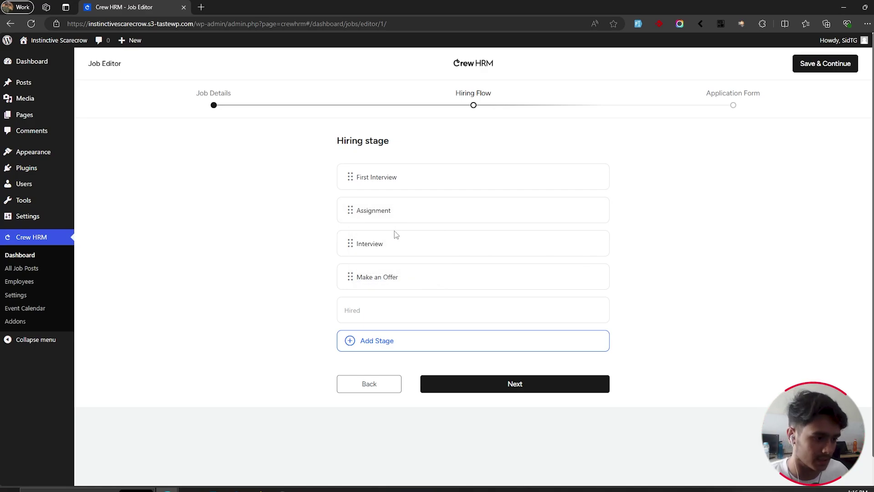
left_click(393, 242)
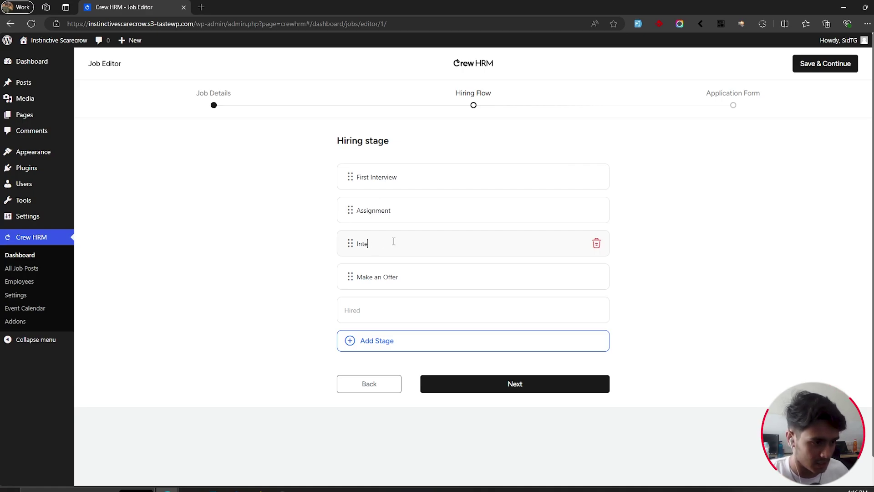
type("Se")
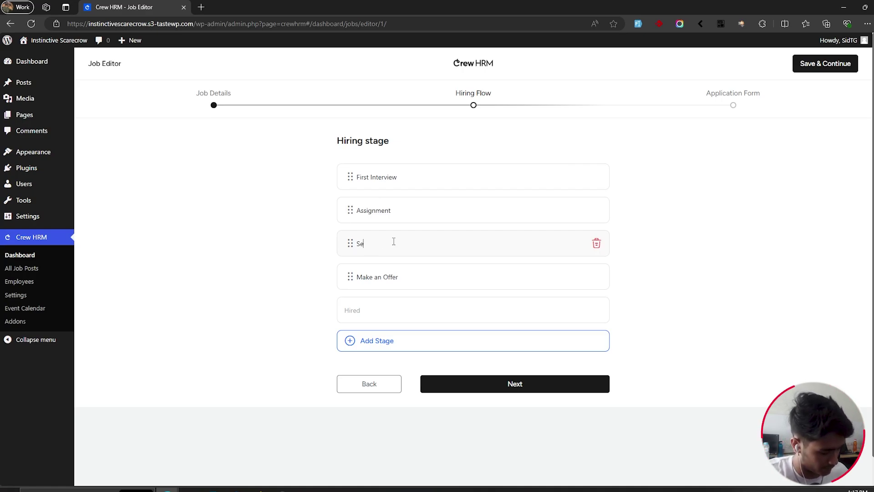
type("cond Interview")
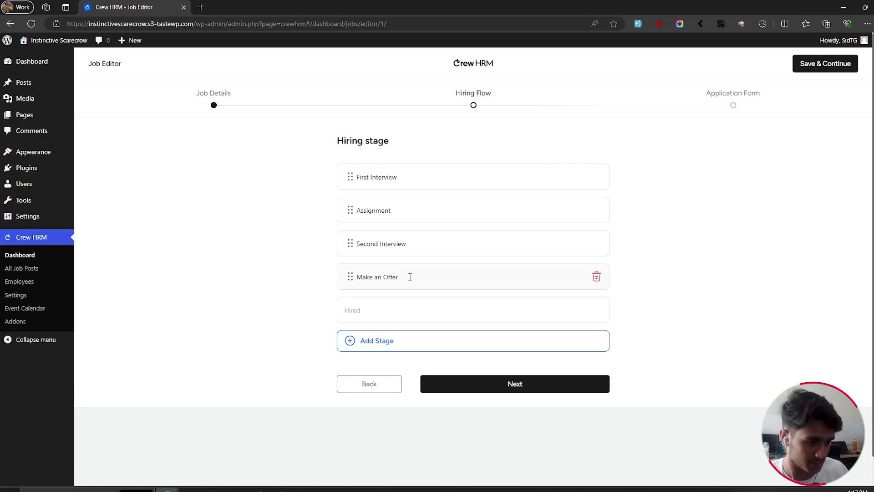
Step: Add an Untitled stage before Hired, then twice try deleting it (Invalid request)
left_click(469, 341)
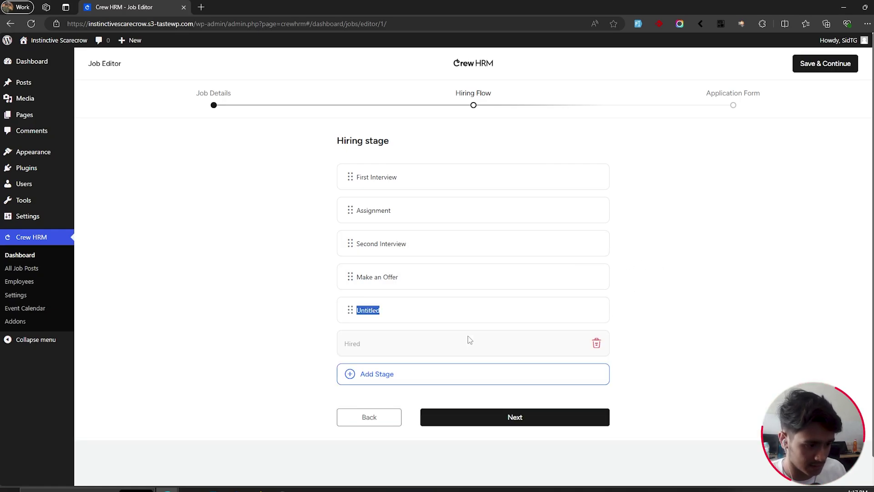
left_click(599, 315)
left_click(503, 288)
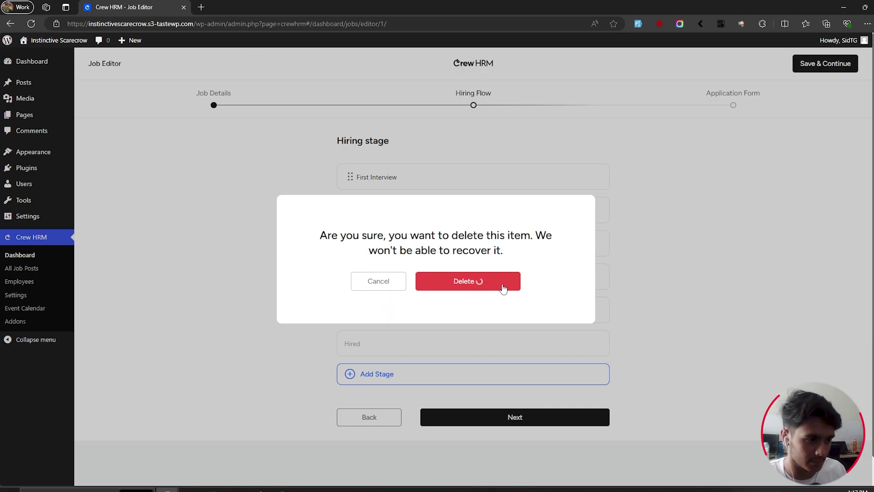
scroll(688, 316, "down", 1)
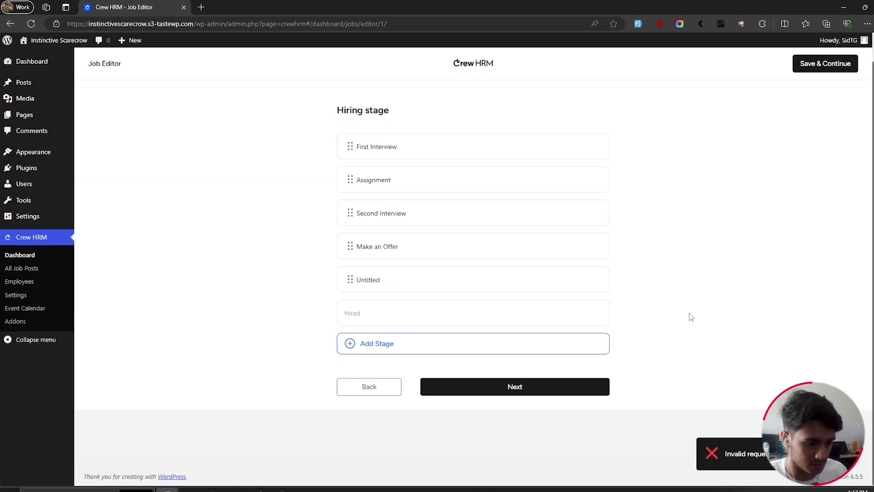
mouse_move(533, 277)
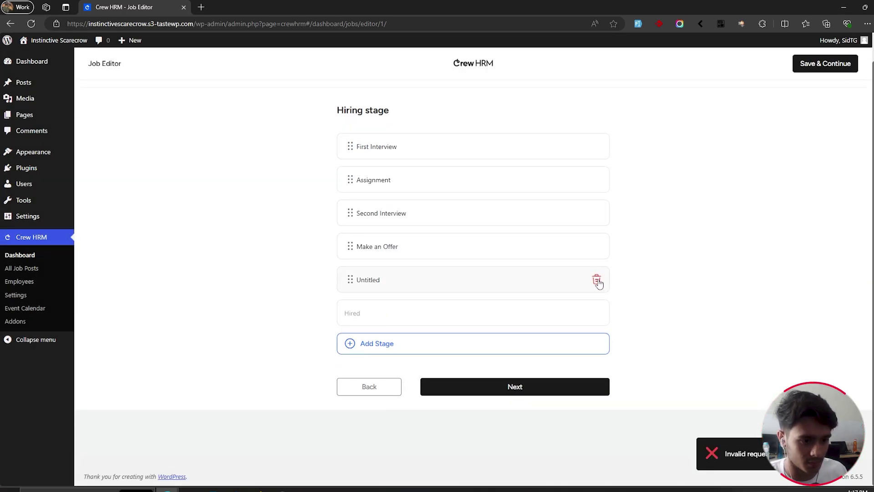
left_click(597, 281)
left_click(513, 282)
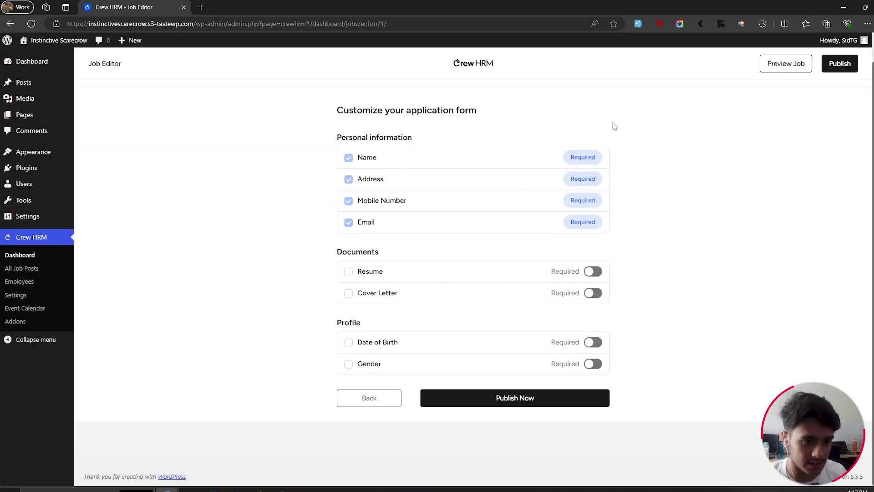
Step: Add Email, required Resume and Cover Letter to the form, leaving Date of Birth and Gender off, then publish
left_click(349, 223)
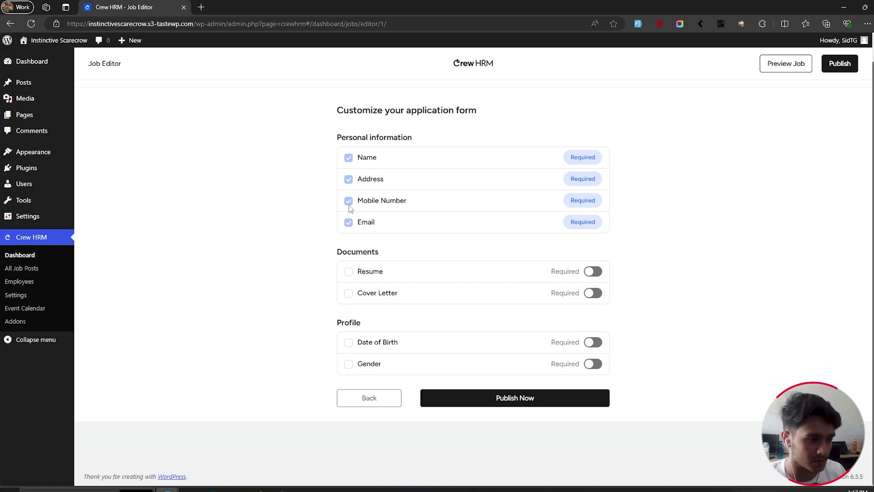
left_click(349, 271)
left_click(591, 273)
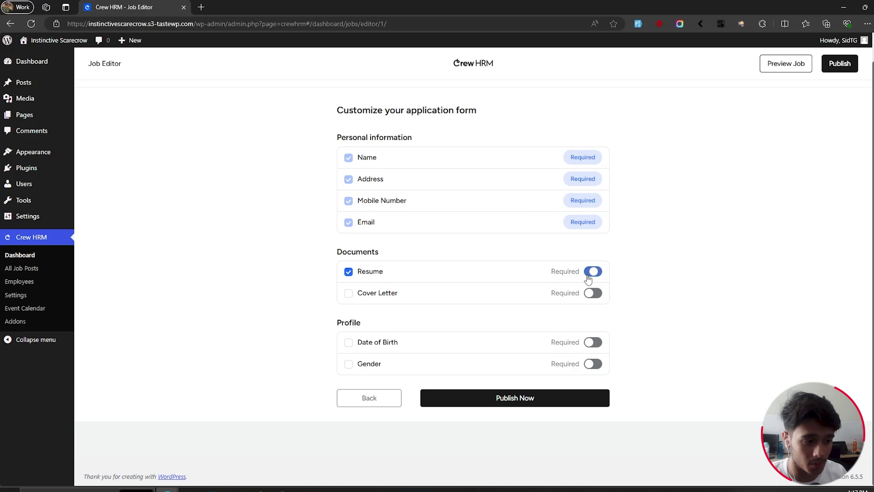
left_click(348, 294)
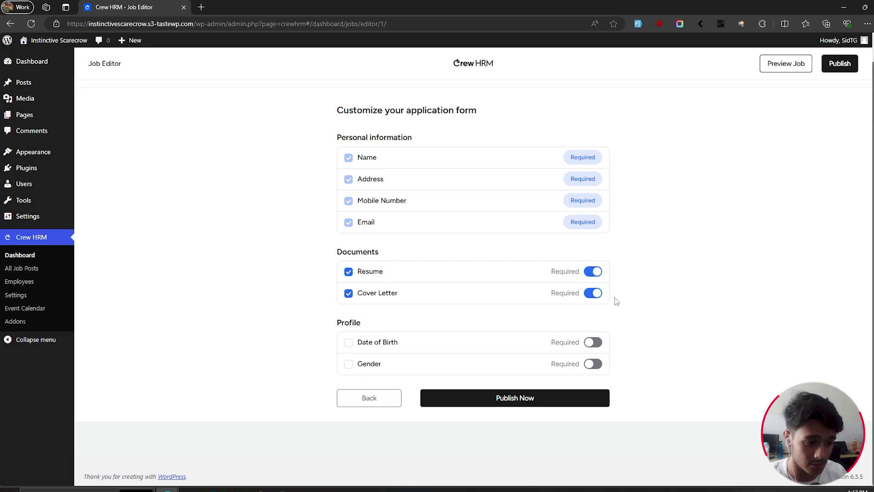
left_click(348, 346)
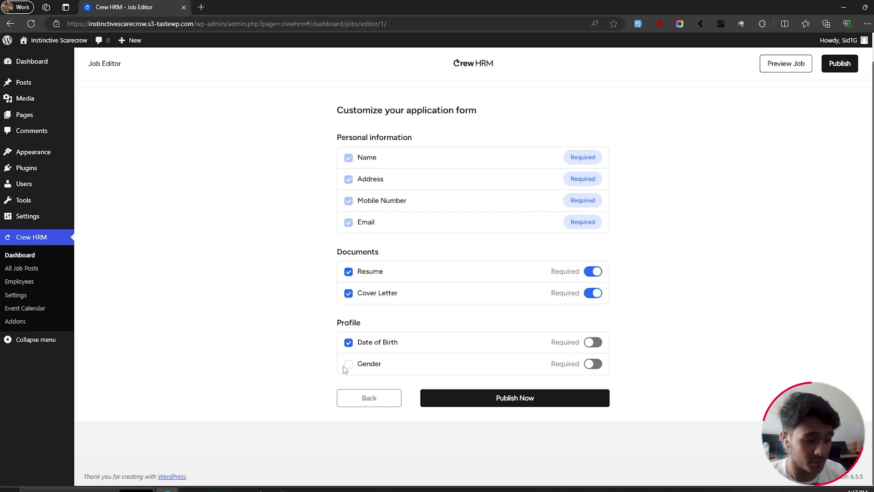
left_click(349, 367)
left_click(348, 366)
left_click(348, 346)
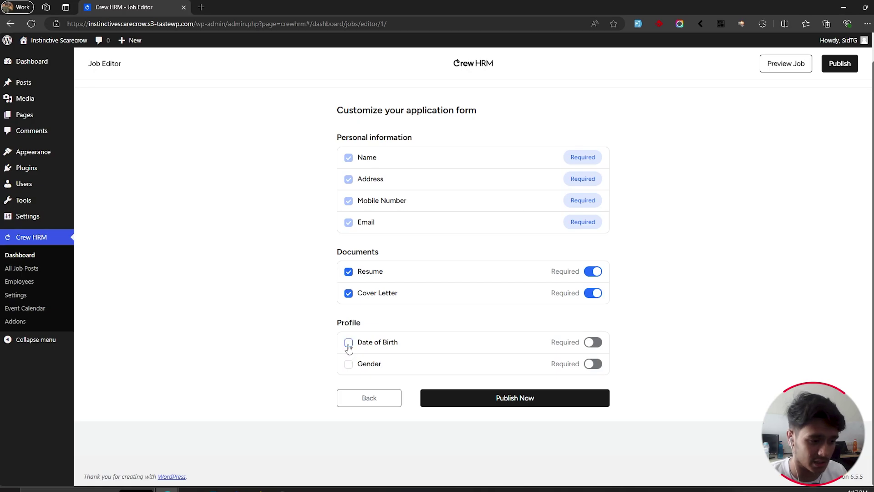
left_click(542, 400)
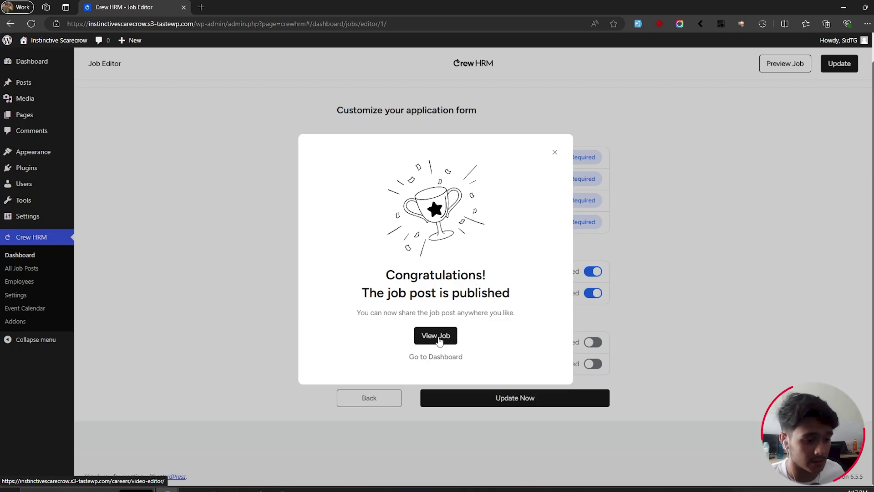
Step: View the published Video Editor job page and look over its About Company section
left_click(435, 336)
scroll(757, 226, "down", 3)
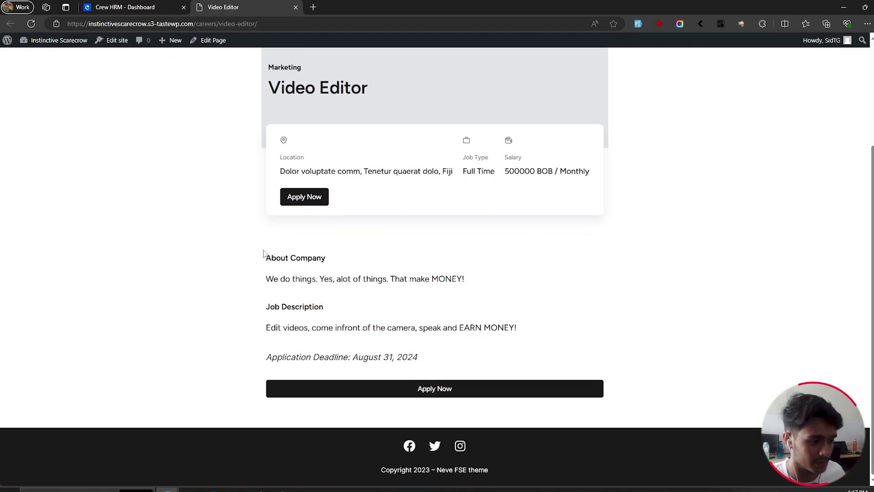
left_click_drag(264, 253, 284, 280)
left_click(493, 287)
left_click(692, 282)
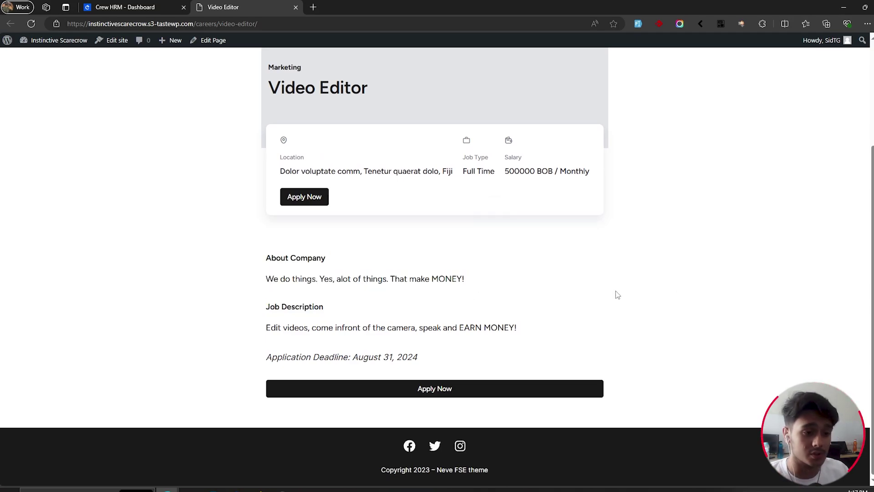
scroll(670, 299, "up", 2)
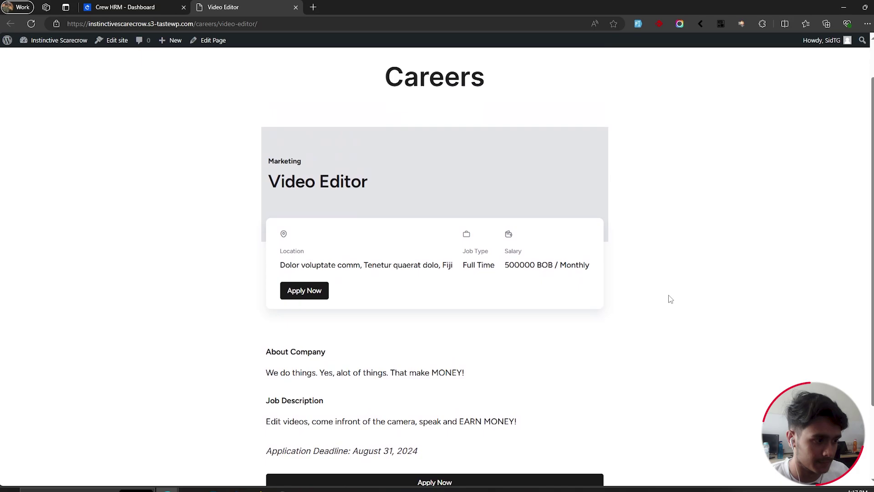
scroll(670, 299, "down", 2)
scroll(669, 299, "up", 3)
scroll(604, 321, "down", 2)
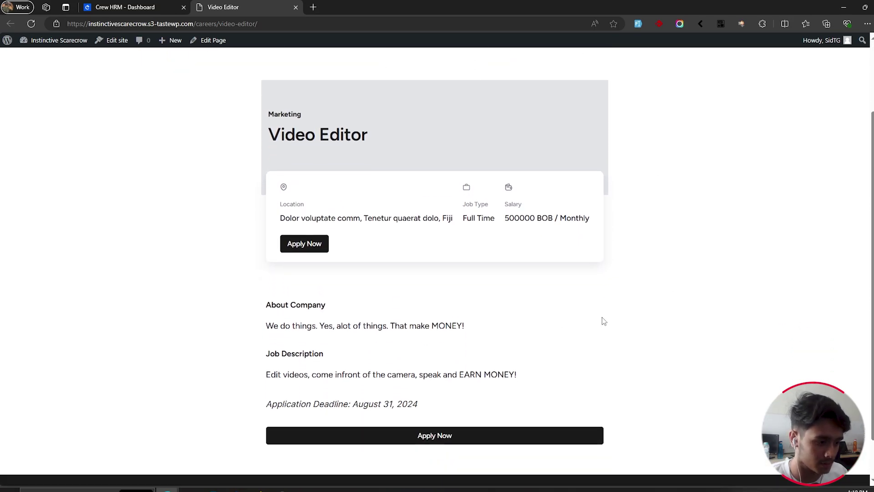
scroll(611, 310, "down", 1)
Step: Open the Apply Now form and scroll through its Personal Information step
left_click(318, 201)
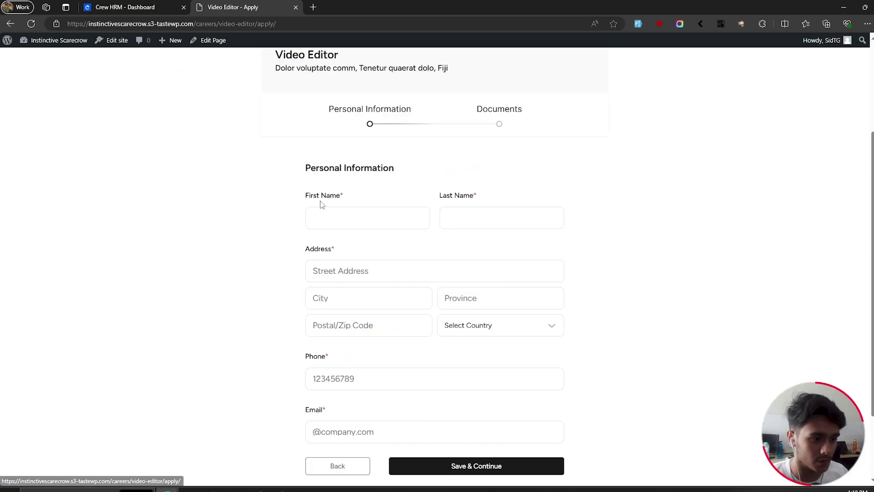
left_click(337, 218)
scroll(565, 191, "down", 1)
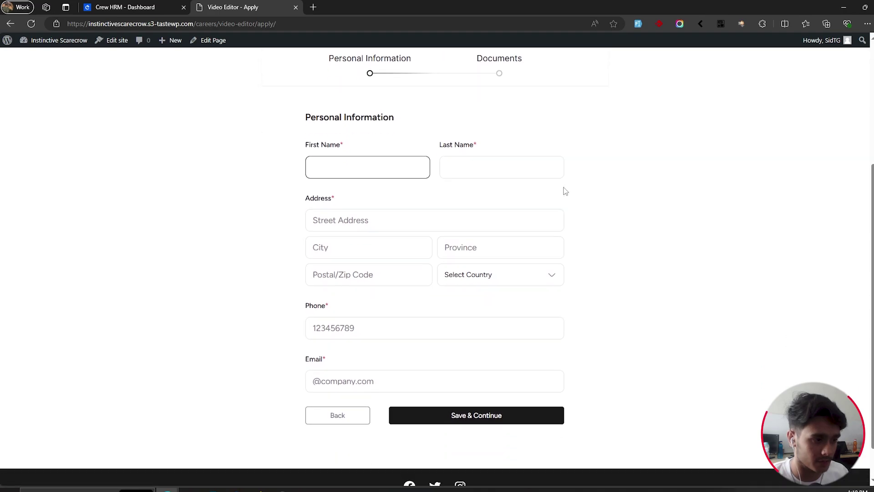
scroll(632, 220, "down", 1)
scroll(632, 220, "up", 2)
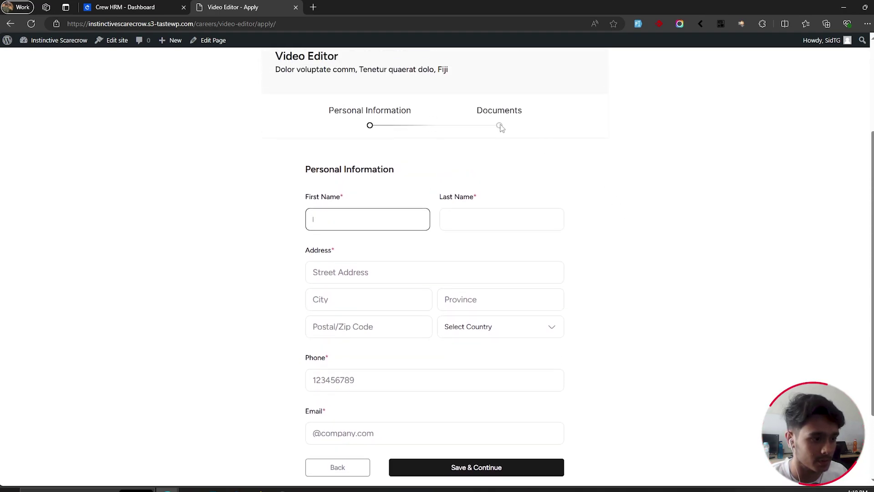
scroll(712, 256, "down", 1)
scroll(709, 255, "up", 2)
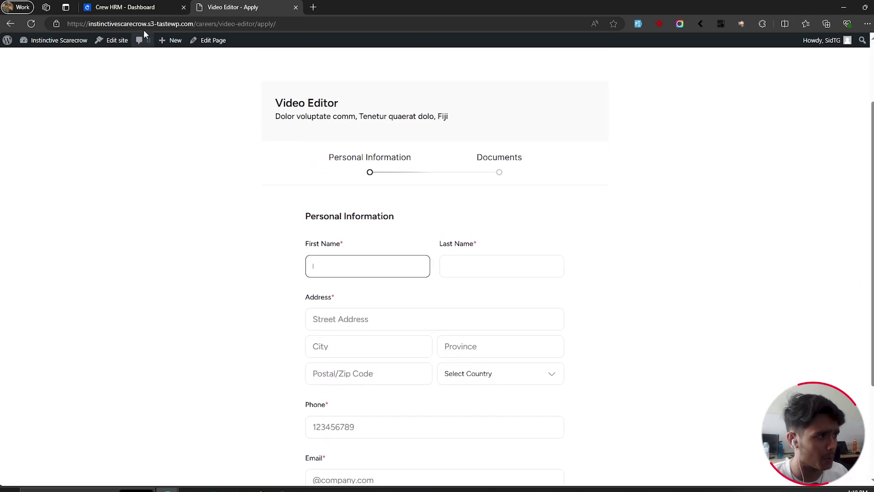
Step: Set the Job Listing Page application form layout to Single Form and save the change
left_click(132, 7)
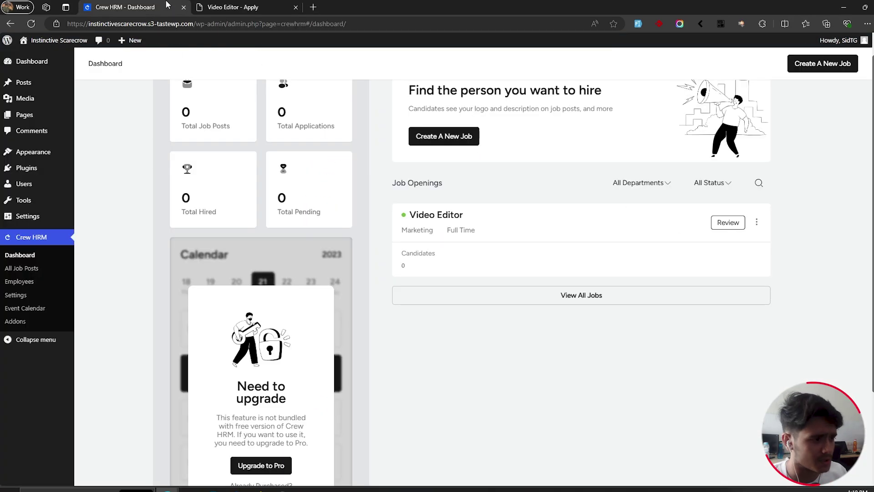
left_click(39, 301)
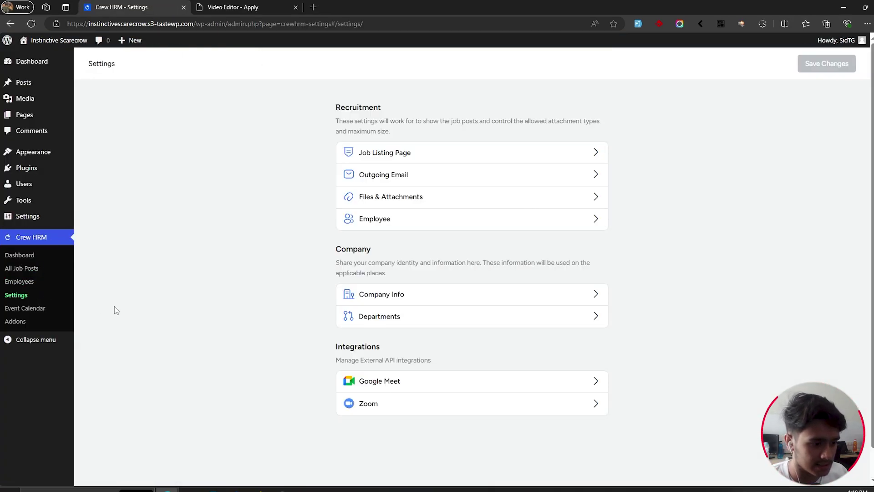
left_click(406, 158)
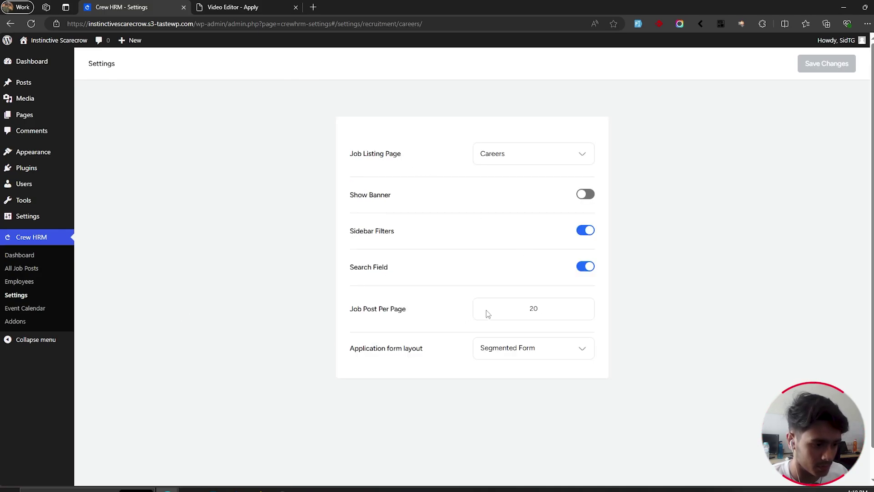
left_click(549, 355)
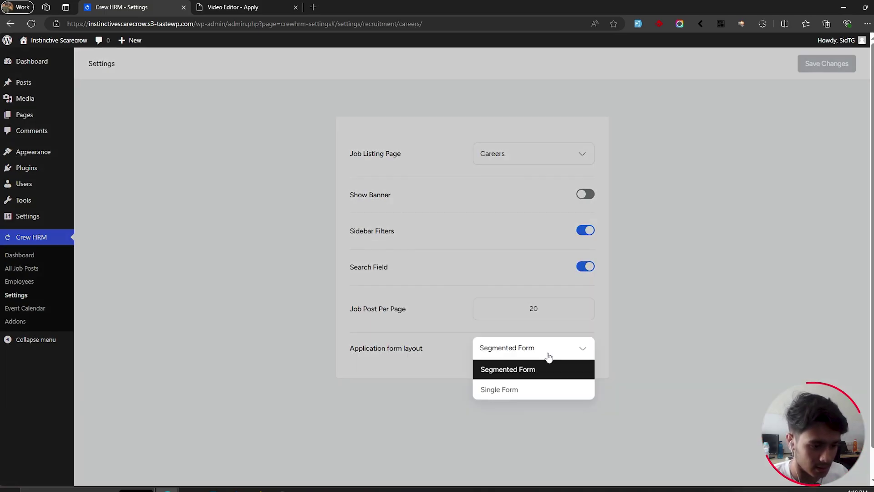
left_click(530, 391)
left_click(820, 62)
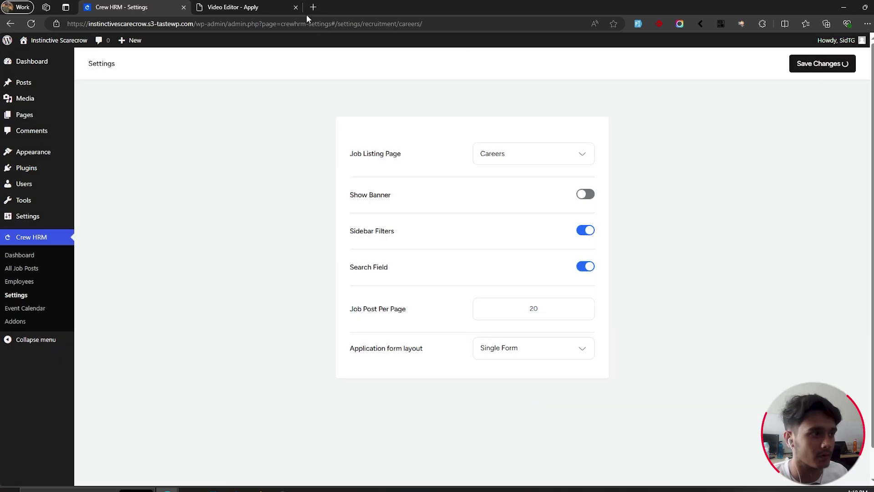
left_click(255, 7)
Step: Check the application page, then switch the application form layout back to Segmented Form and save
left_click(30, 23)
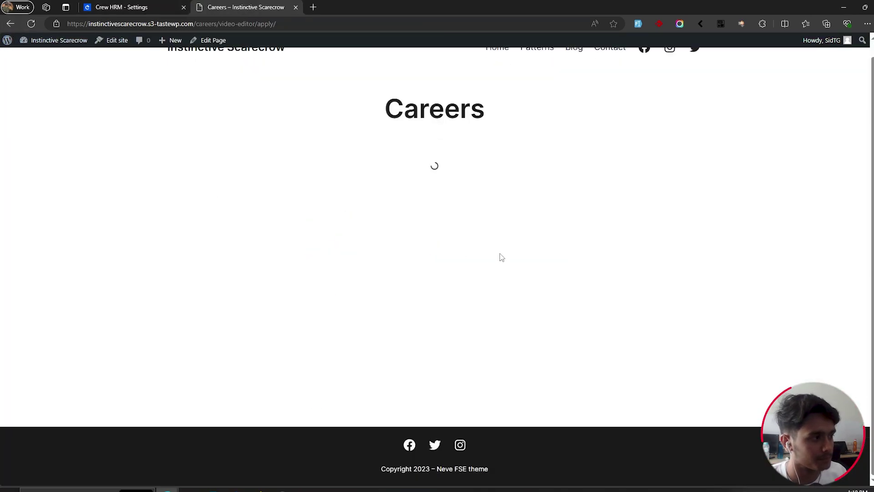
scroll(653, 278, "down", 3)
scroll(654, 280, "down", 5)
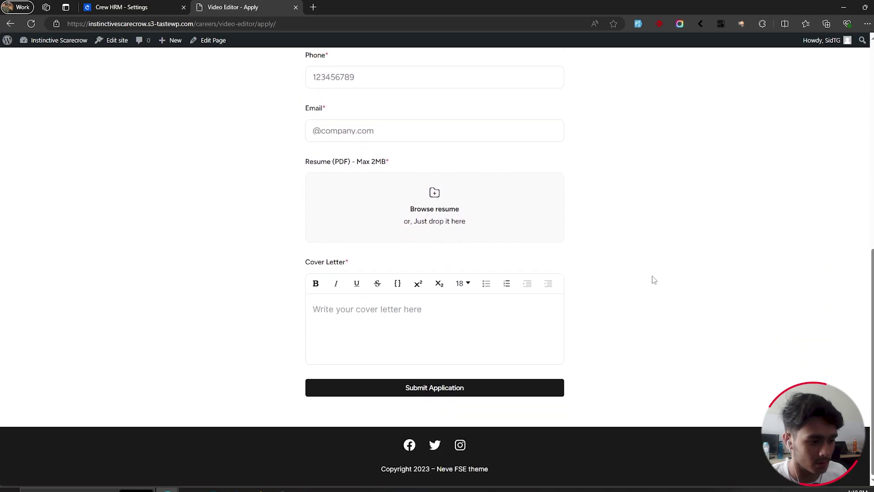
scroll(652, 280, "up", 10)
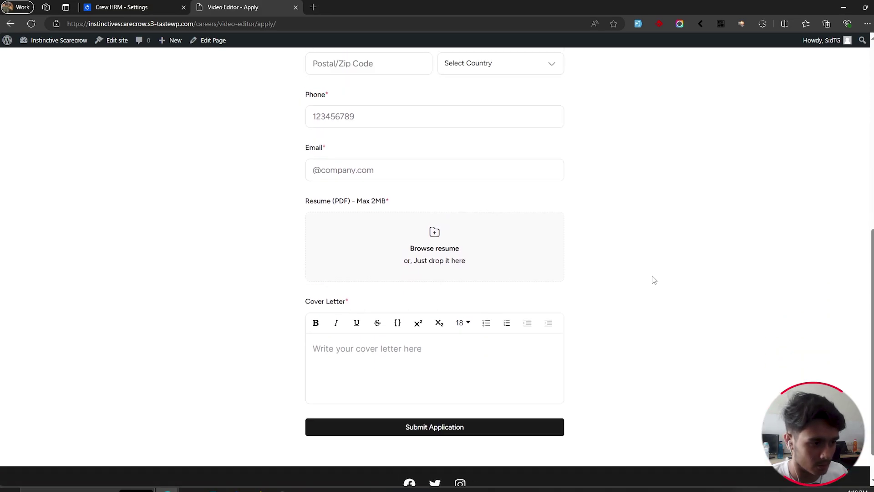
left_click(153, 5)
left_click(533, 348)
left_click(505, 369)
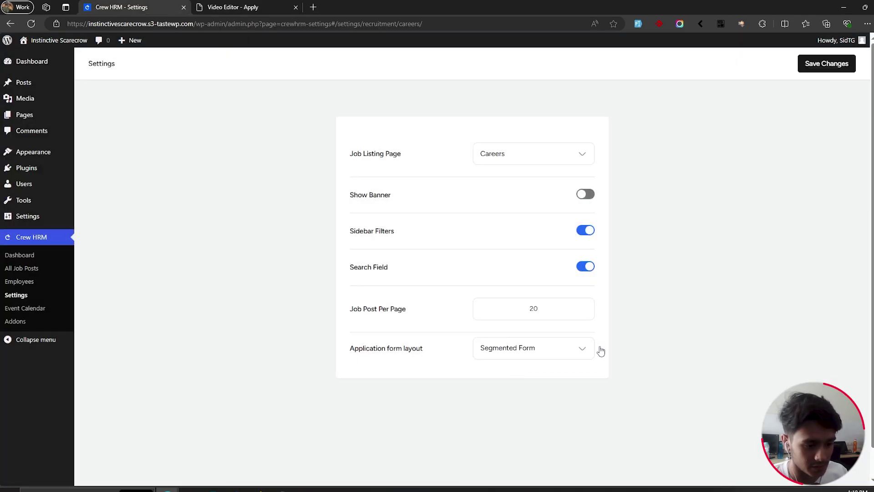
left_click(826, 63)
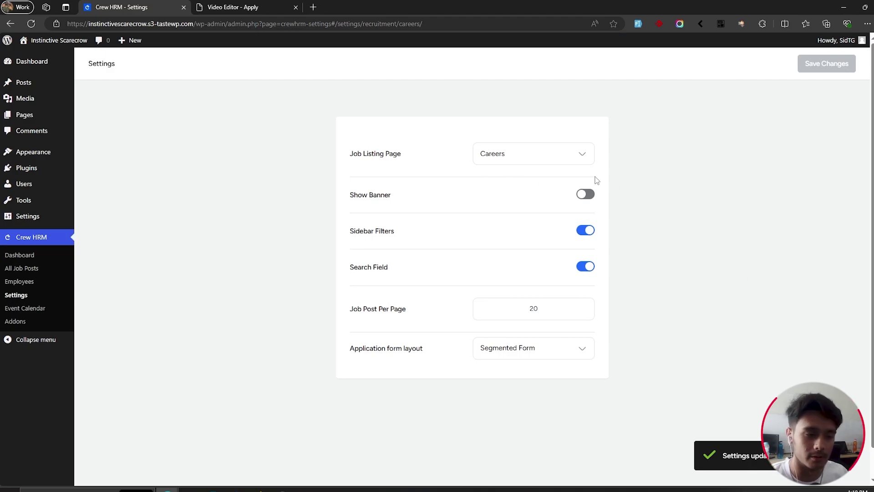
Step: Set the Job Listing Page to Careers, save, and return to the settings overview
left_click(529, 155)
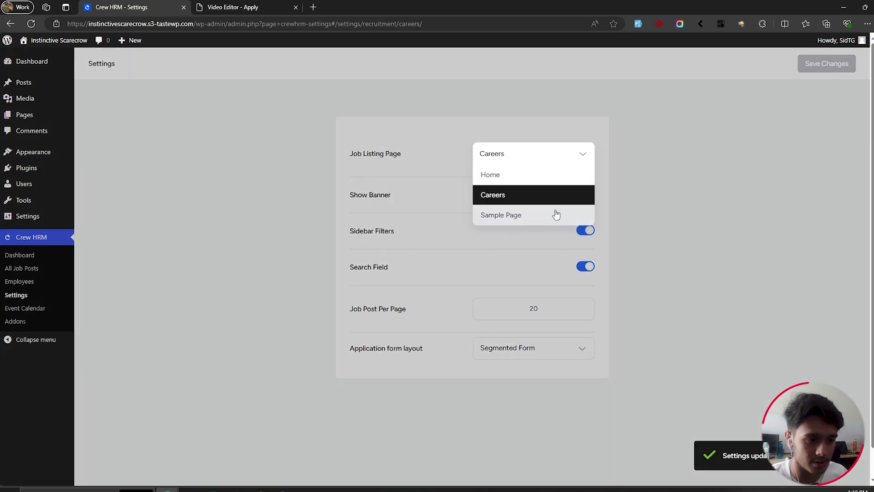
left_click(527, 182)
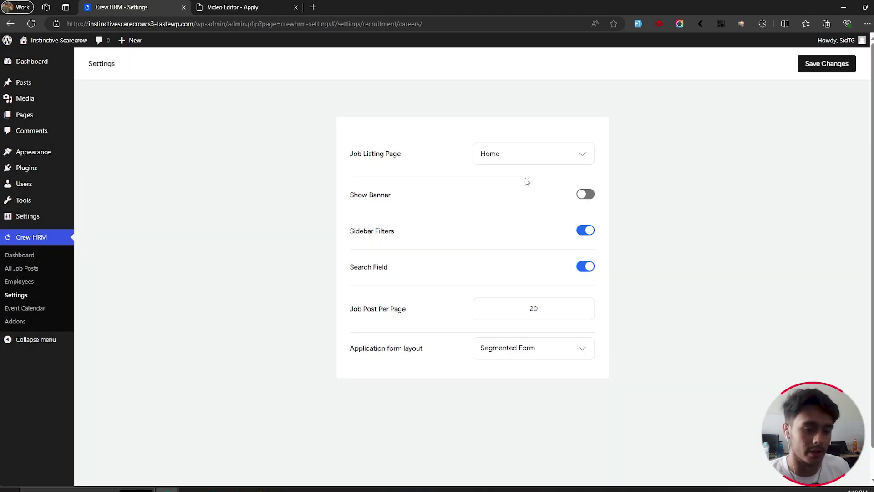
left_click(533, 154)
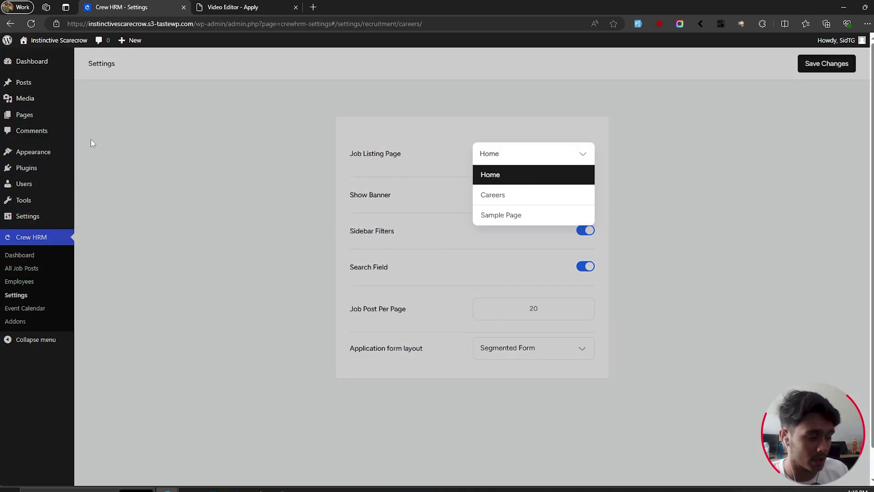
left_click(555, 197)
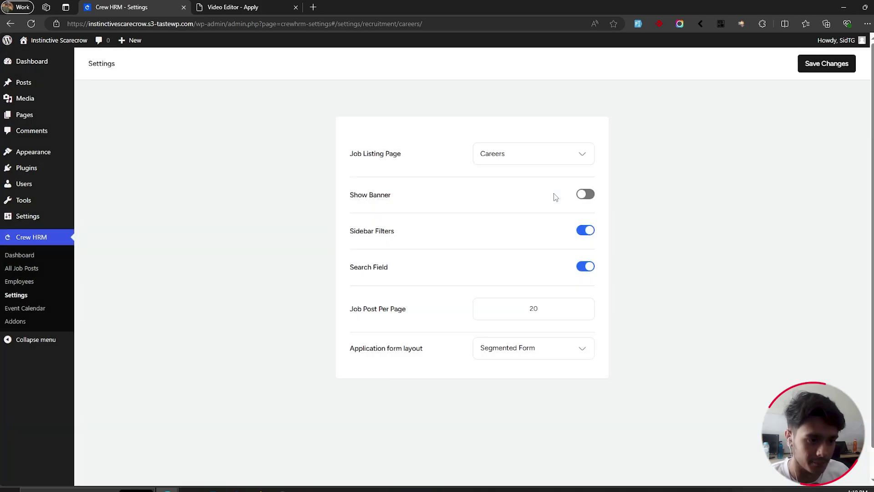
left_click(825, 68)
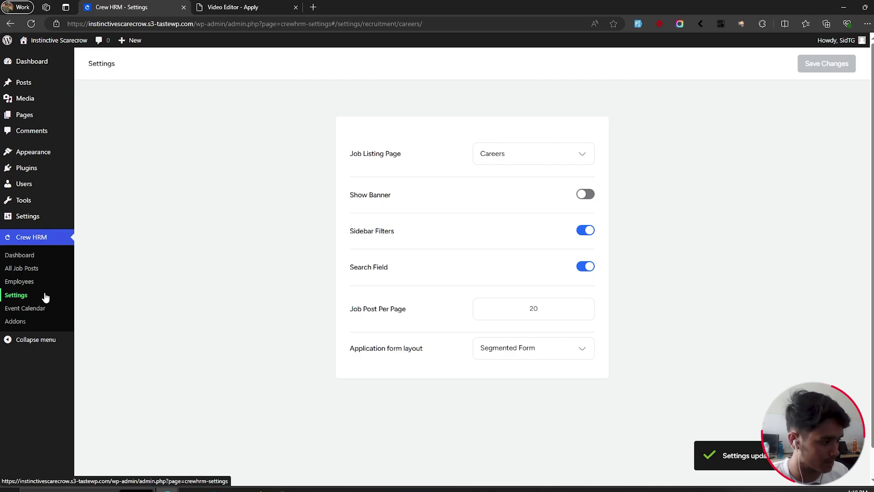
left_click(16, 295)
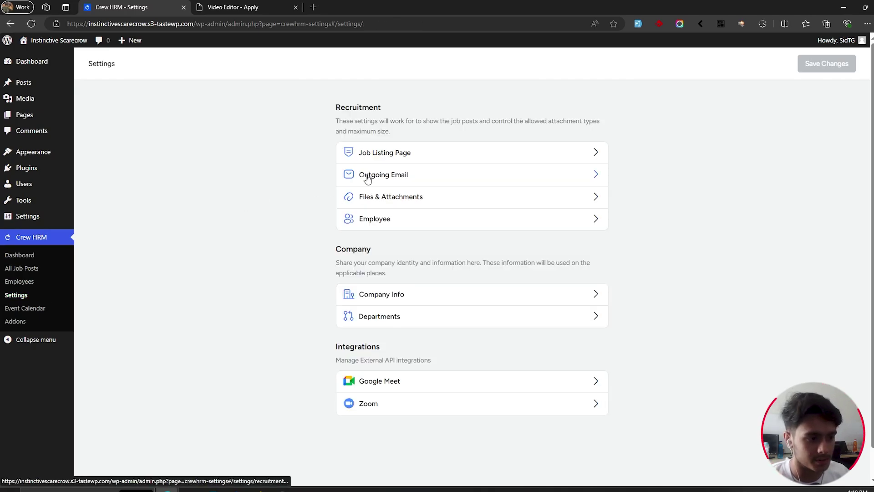
left_click(376, 175)
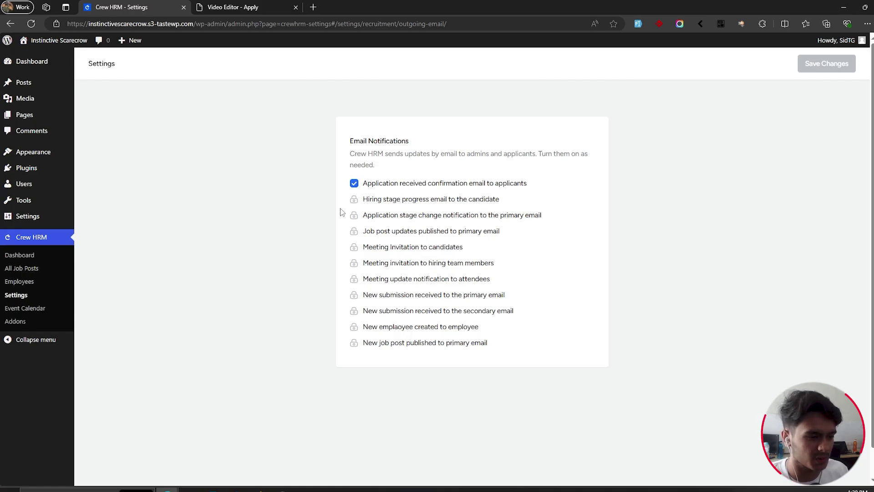
left_click(355, 184)
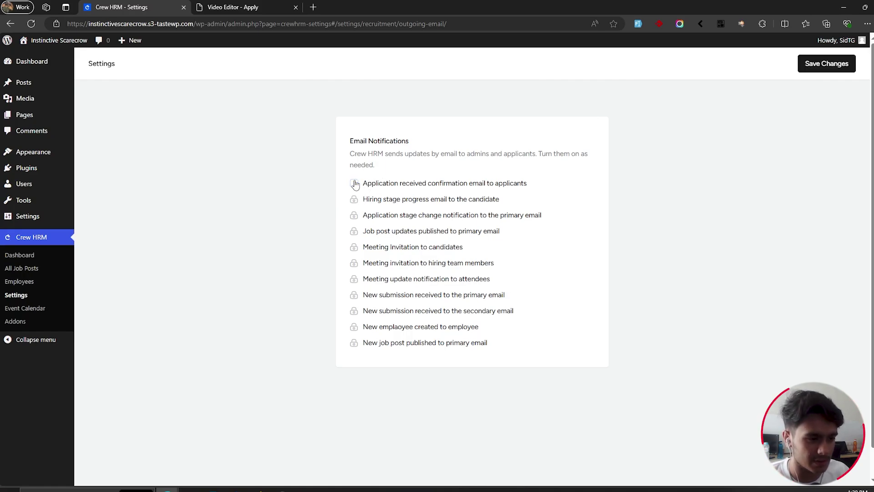
left_click(355, 183)
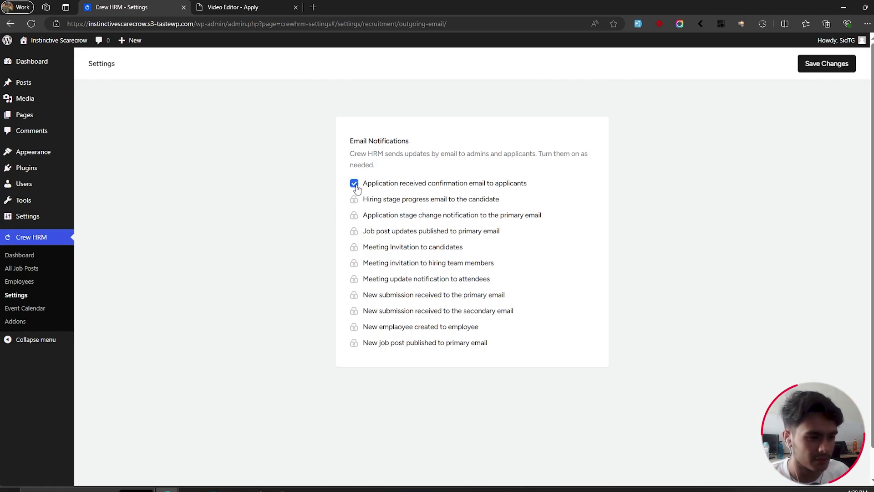
left_click(813, 69)
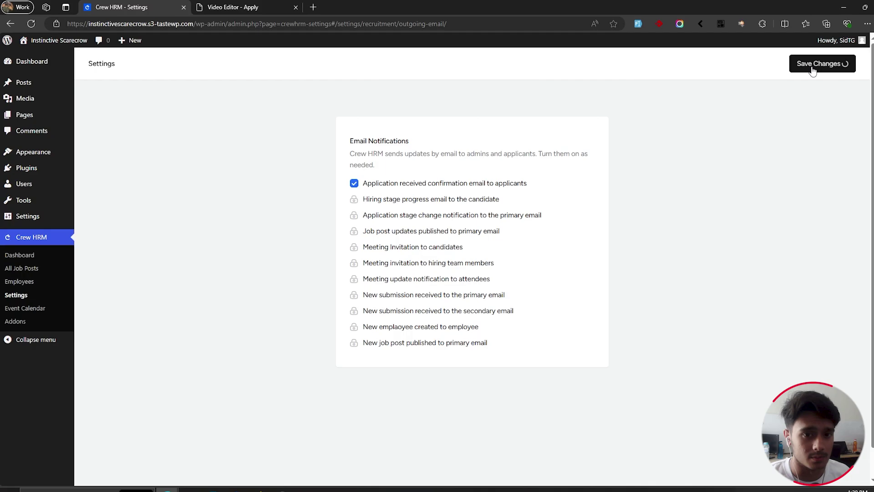
left_click(48, 302)
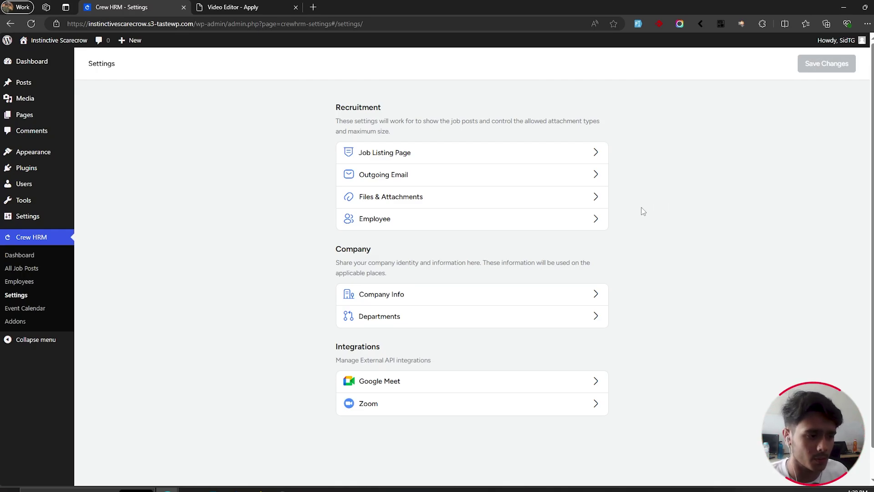
left_click(543, 198)
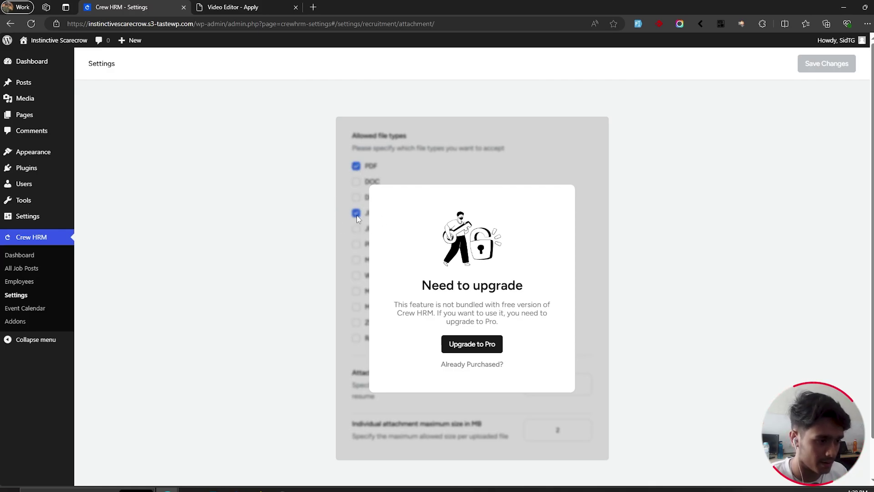
left_click(28, 296)
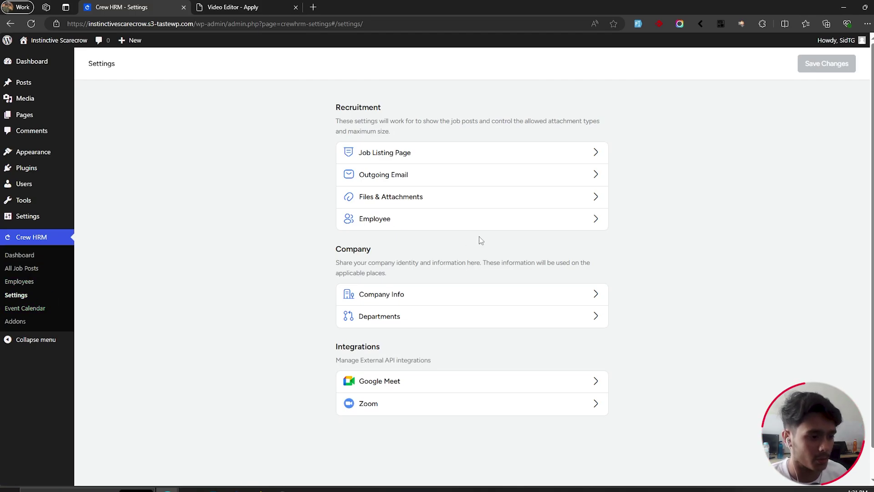
left_click(373, 226)
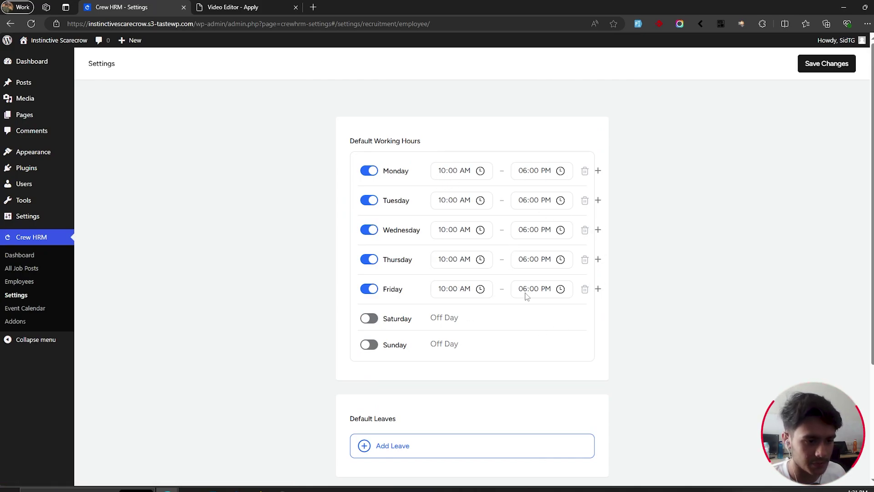
scroll(641, 246, "down", 3)
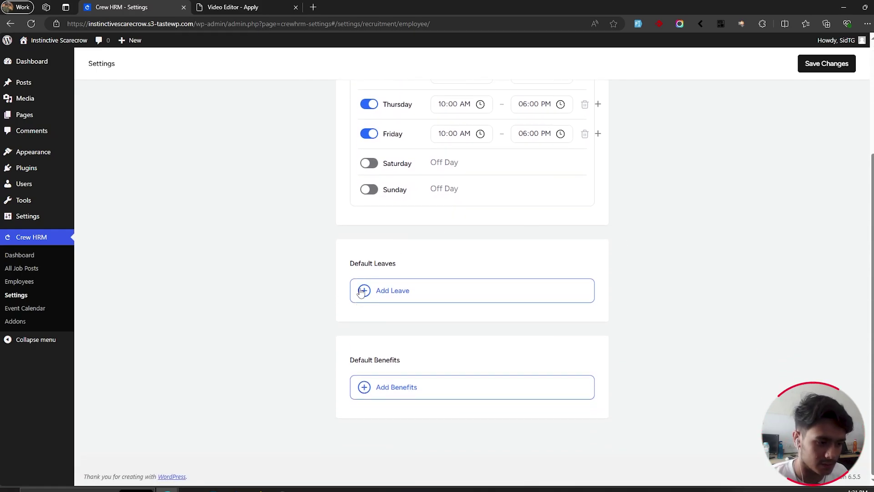
left_click(364, 388)
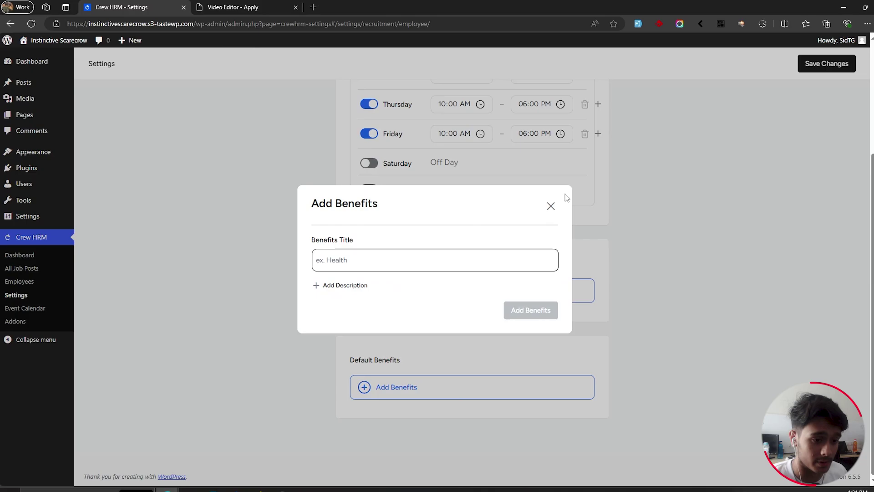
left_click(551, 206)
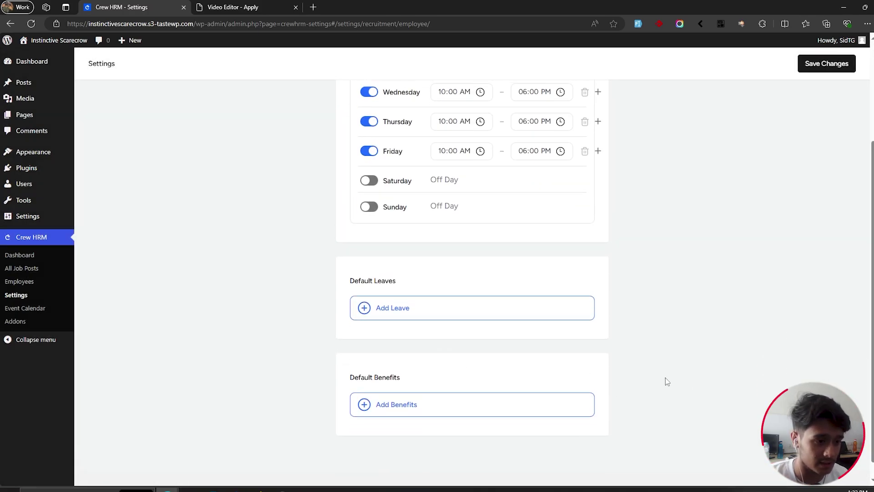
scroll(666, 381, "up", 3)
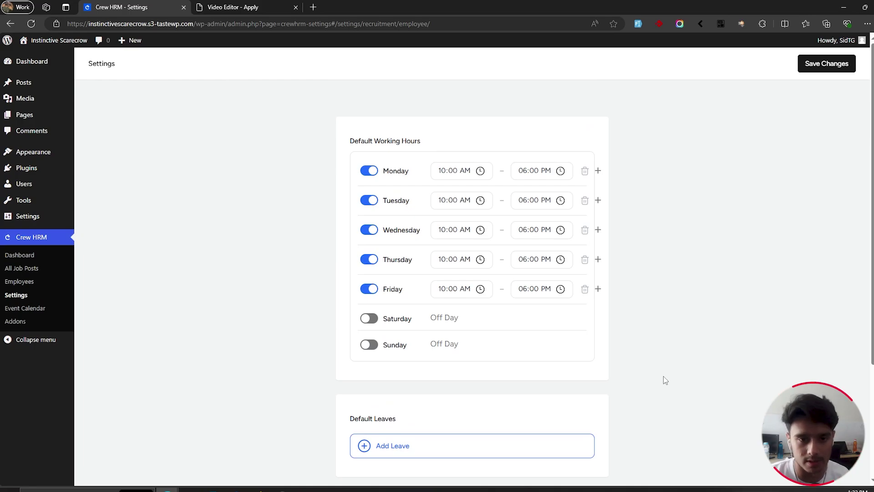
left_click(824, 65)
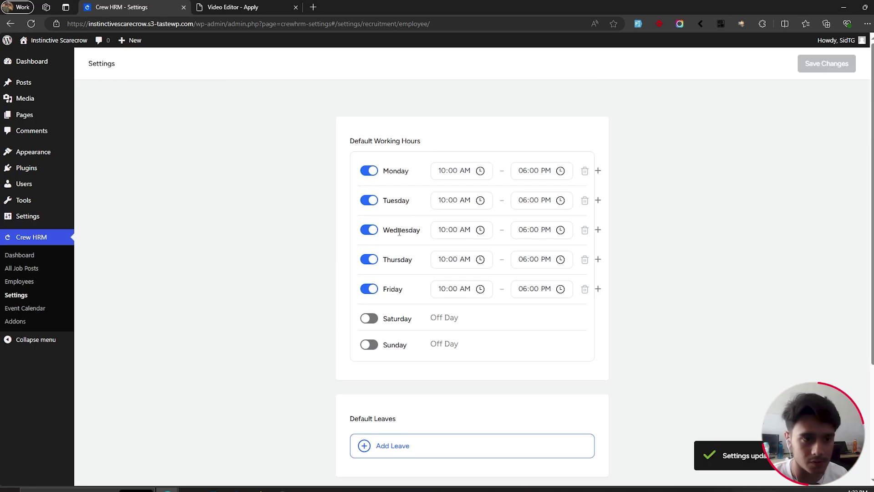
left_click(27, 296)
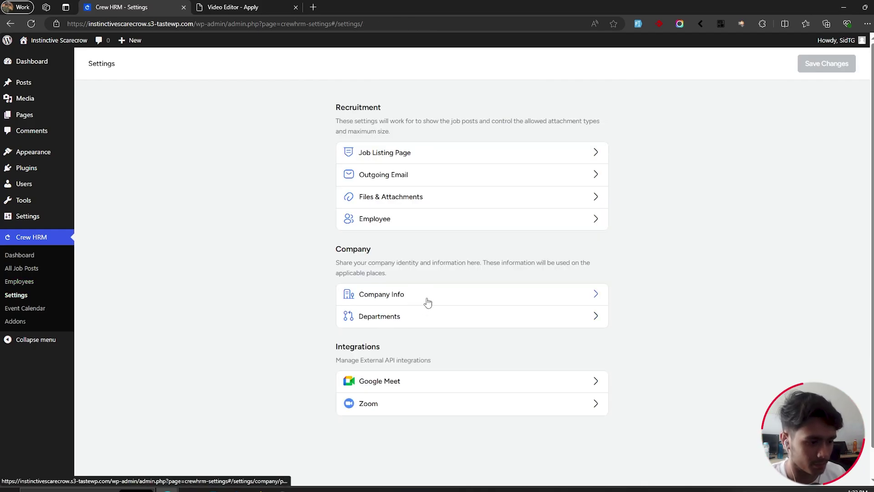
Step: Look at the Departments list and the Google Meet integration, which shows an upgrade prompt
left_click(412, 316)
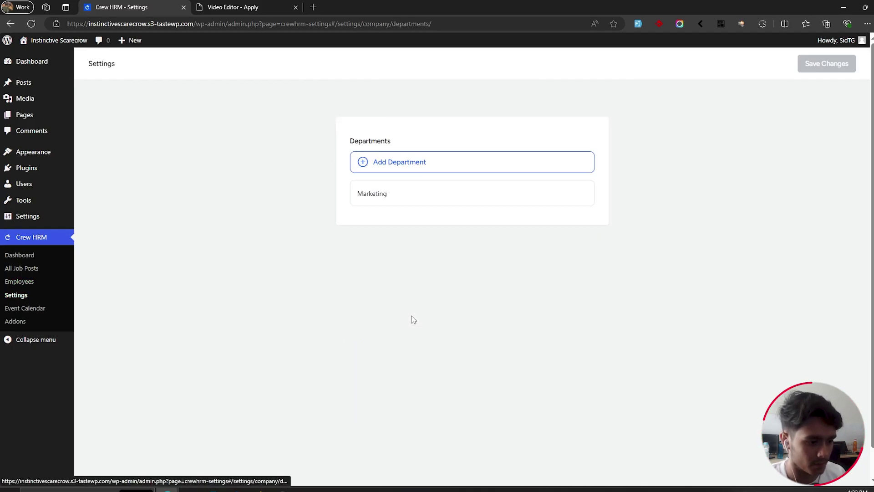
left_click(6, 297)
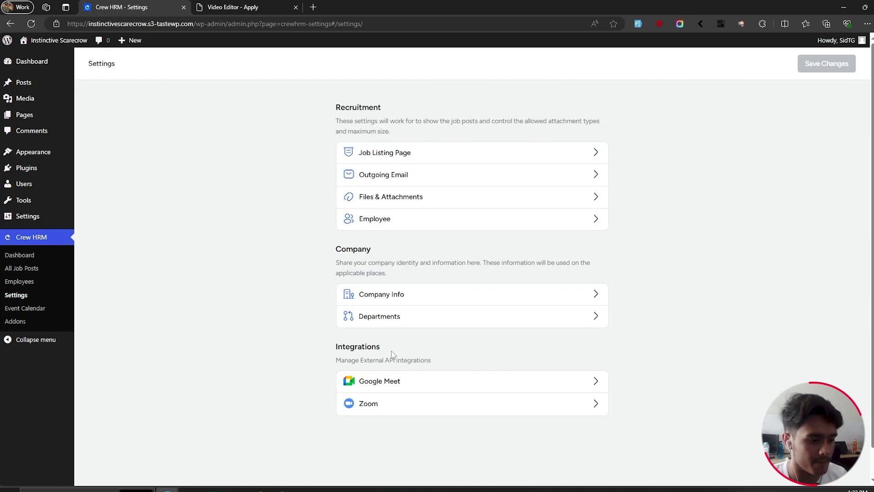
scroll(350, 358, "down", 1)
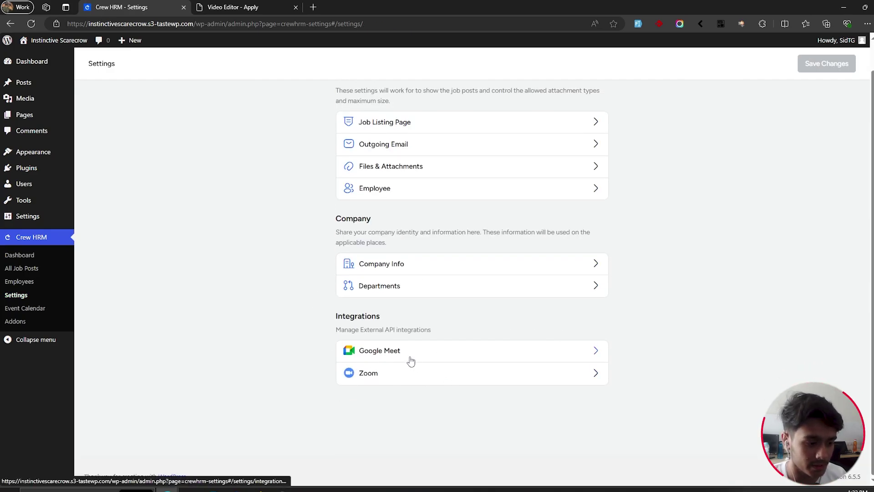
left_click(426, 354)
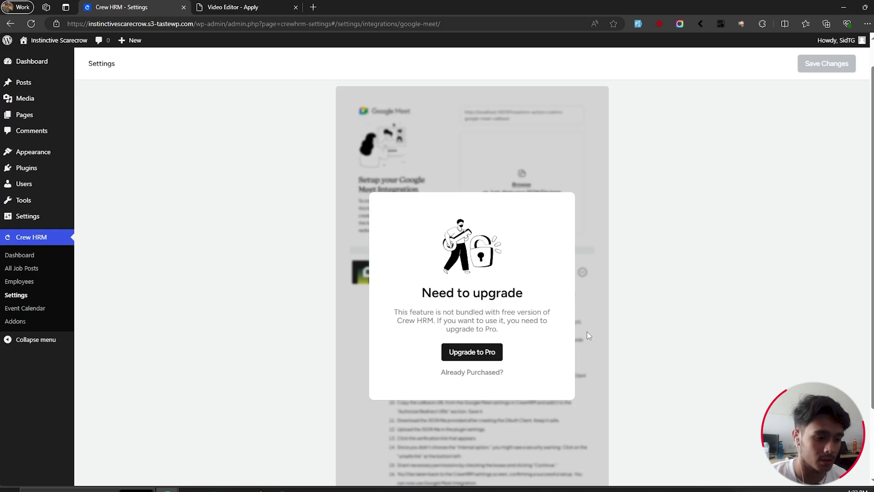
left_click(37, 296)
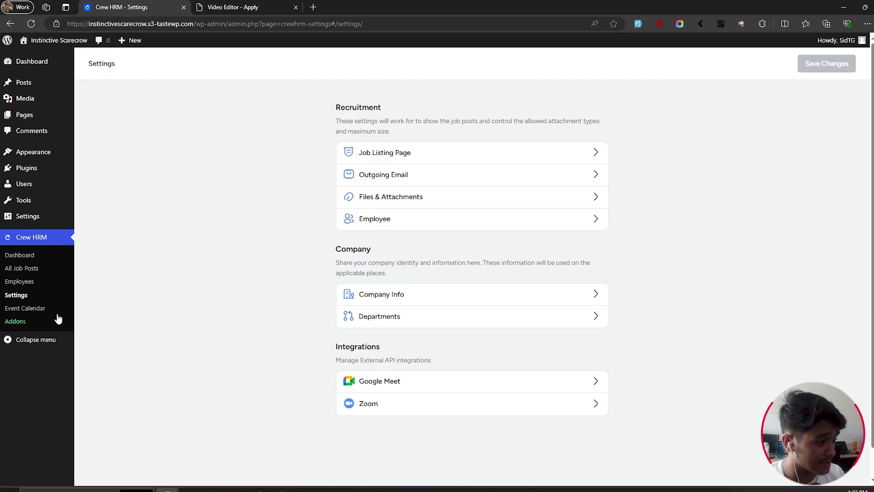
Step: Open the Employees list, then bring up the Video Editor application form tab
left_click(33, 284)
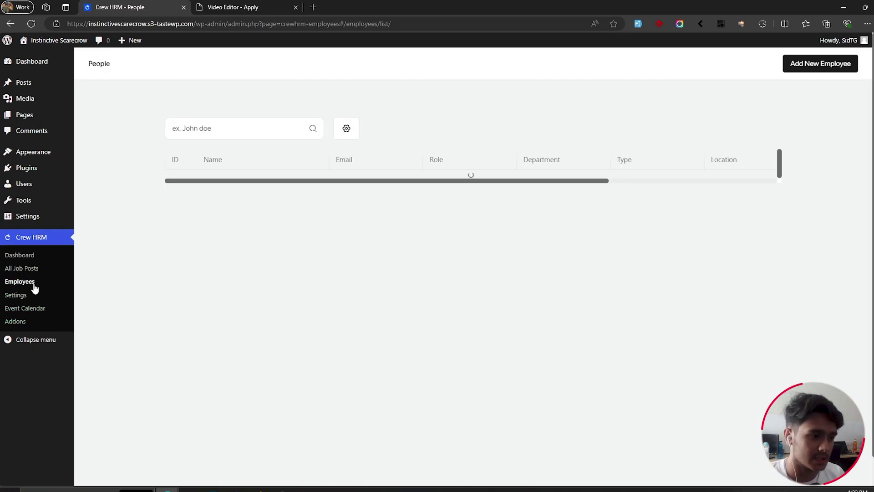
left_click(267, 5)
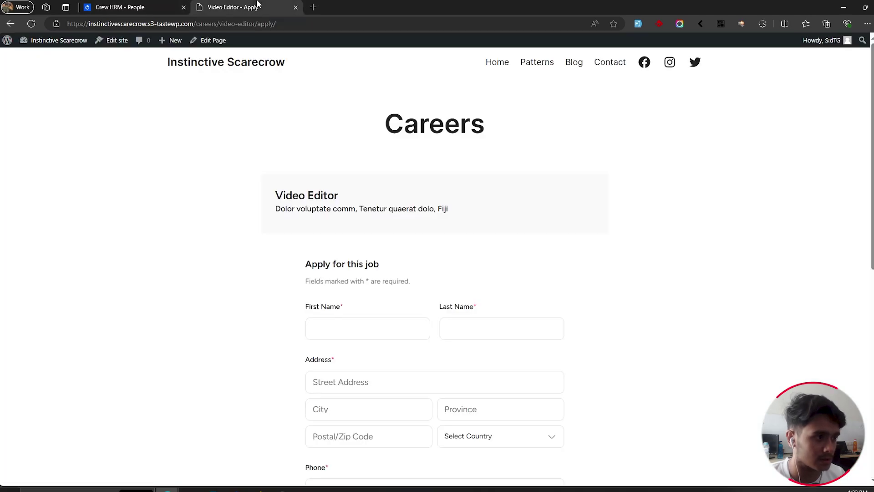
scroll(719, 238, "down", 4)
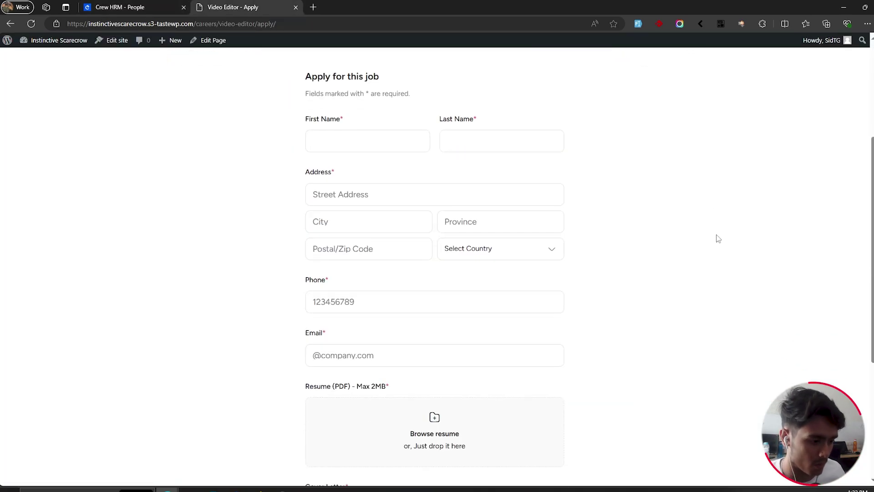
Step: Load the Video Editor application page in a private window and fill it with dummy data
left_click(867, 24)
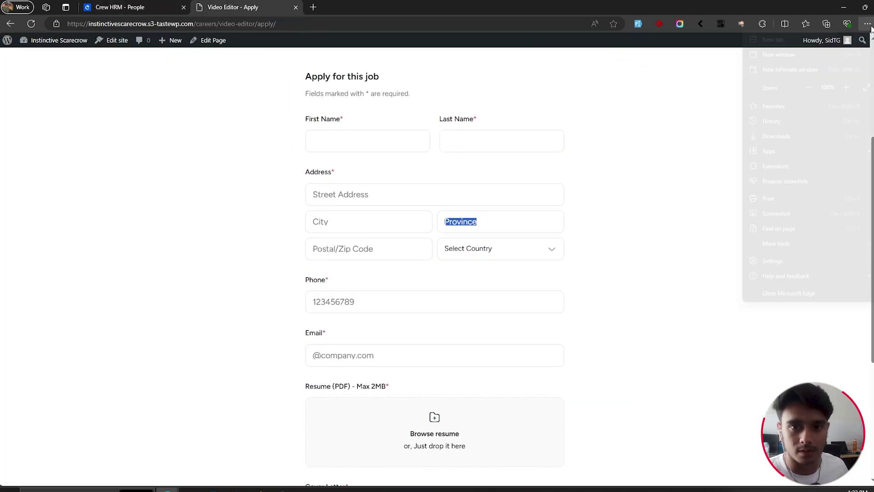
left_click(807, 71)
type("https://instinctivescarecrow.s3-tastewp.com/careers/video-editor/apply/")
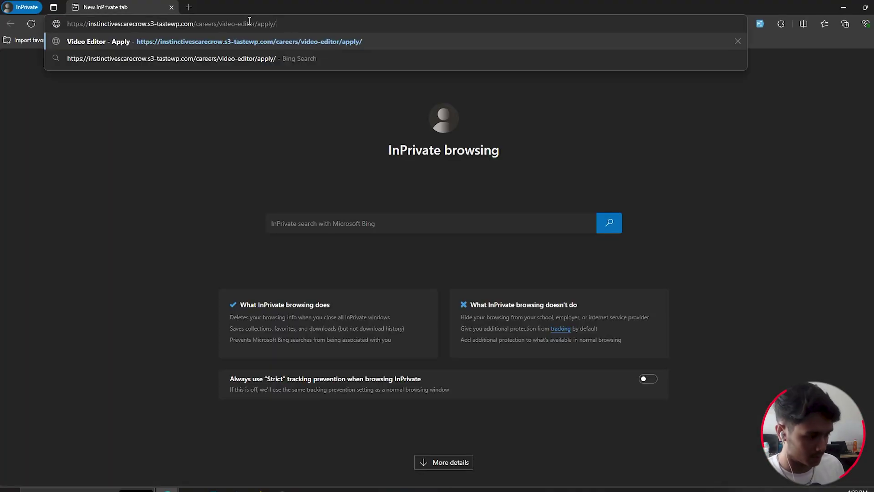
key("Return")
left_click(760, 24)
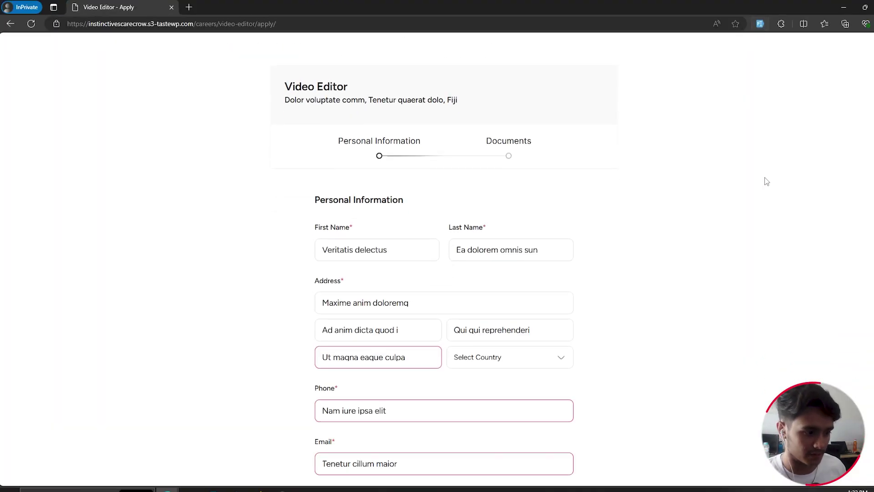
scroll(755, 191, "down", 3)
Step: Correct the postal code, choose Andorra as the country, and retype the phone number
left_click_drag(426, 234, 128, 224)
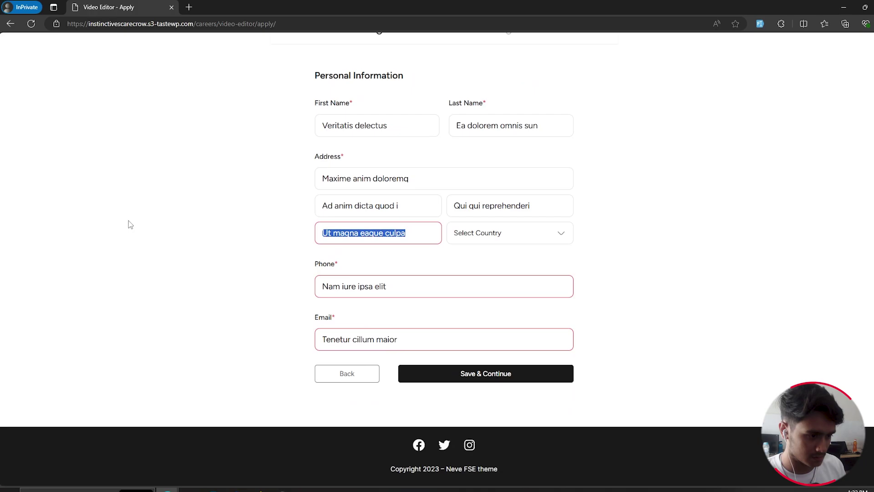
key("BackSpace")
type("80000")
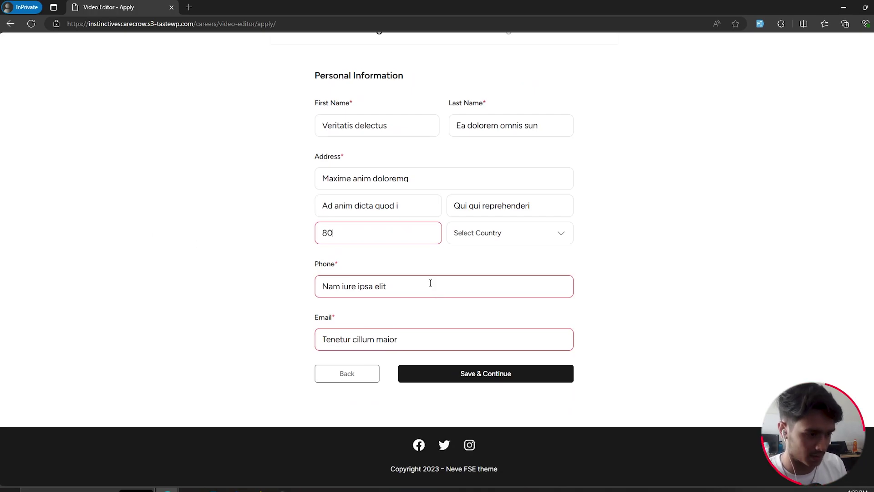
left_click(509, 237)
left_click(499, 280)
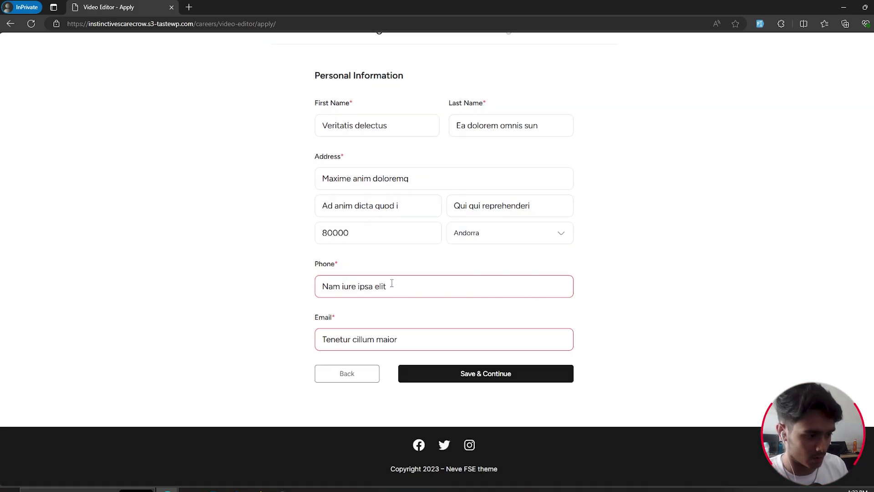
left_click_drag(391, 283, 61, 253)
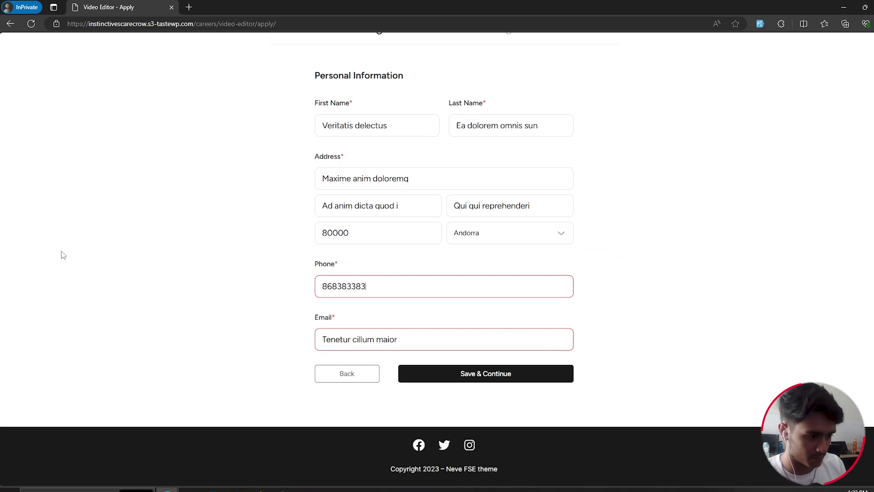
left_click(107, 341)
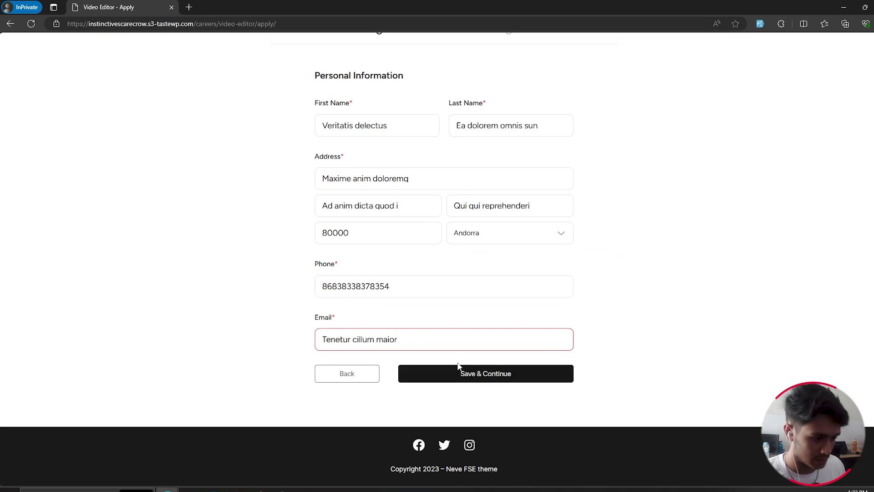
Step: Replace the email with the temporary mailbox address and save the personal details
left_click_drag(403, 340, 328, 339)
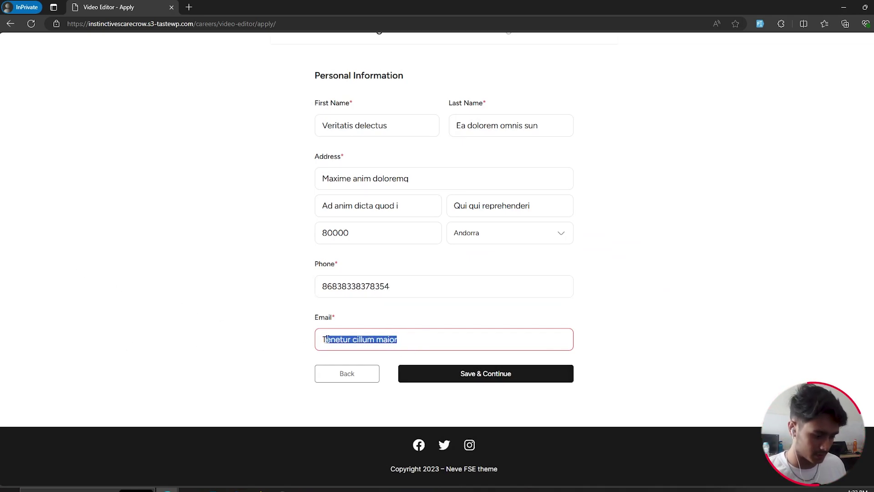
key("BackSpace")
key("BackSpace")
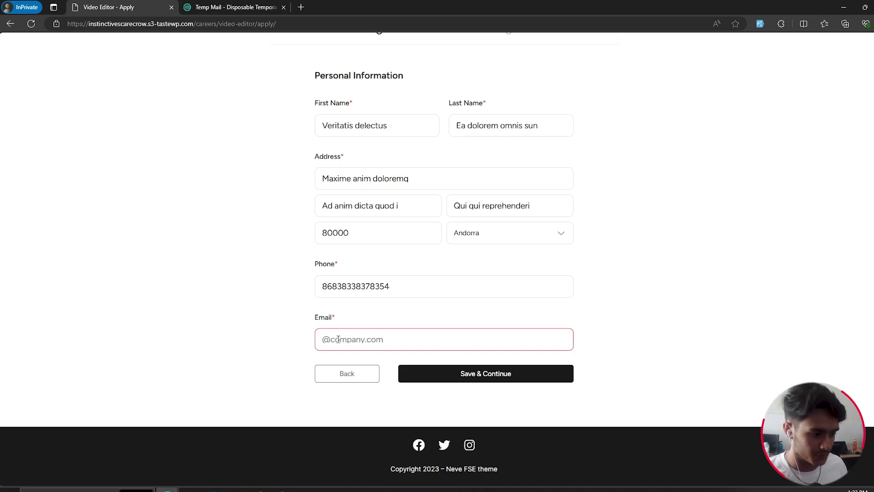
key("ctrl+v")
left_click(508, 376)
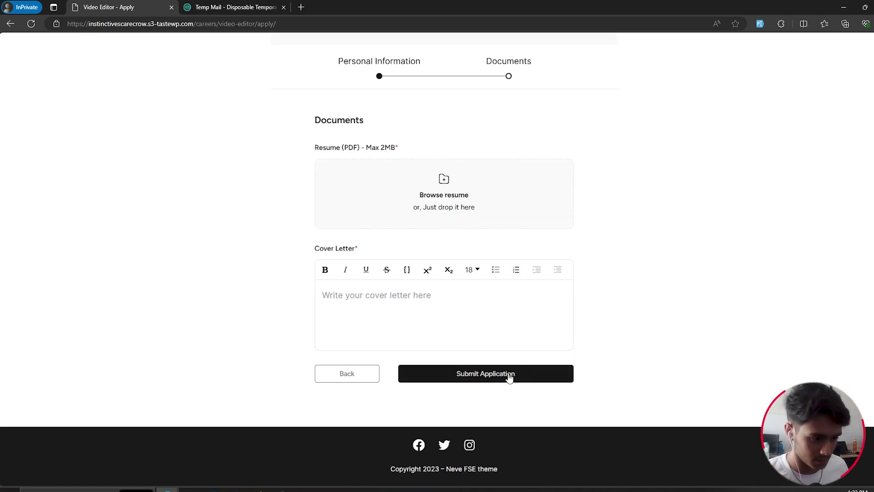
scroll(469, 319, "up", 2)
scroll(664, 293, "down", 1)
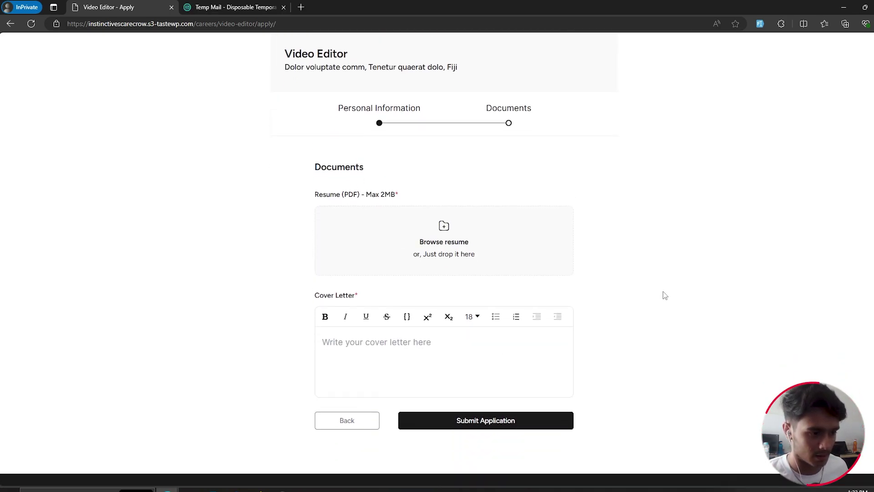
Step: Attach a resume, write cover letter 'AEGAEG', submit the application, and check the temporary mailbox
left_click(452, 235)
double_click(311, 202)
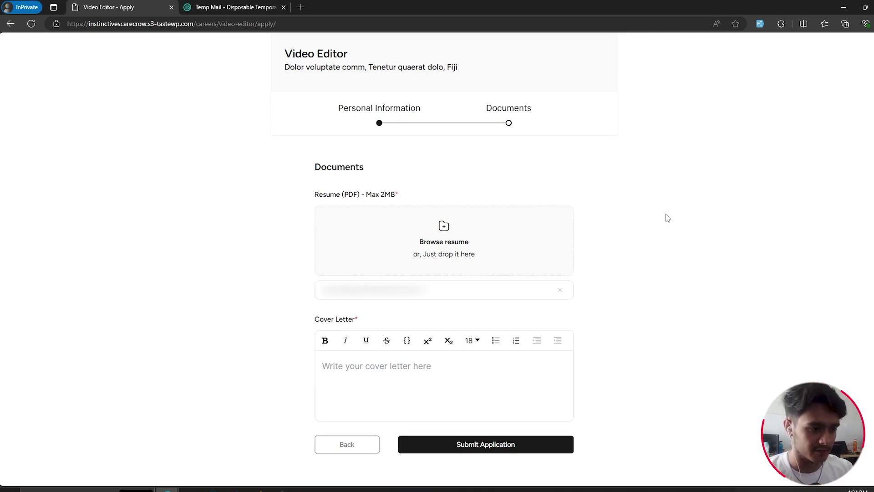
left_click(445, 369)
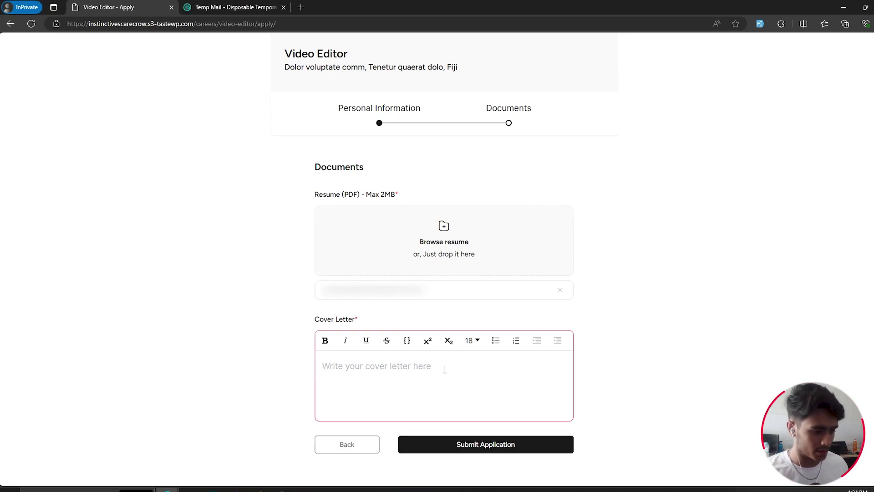
type("AEGAEG")
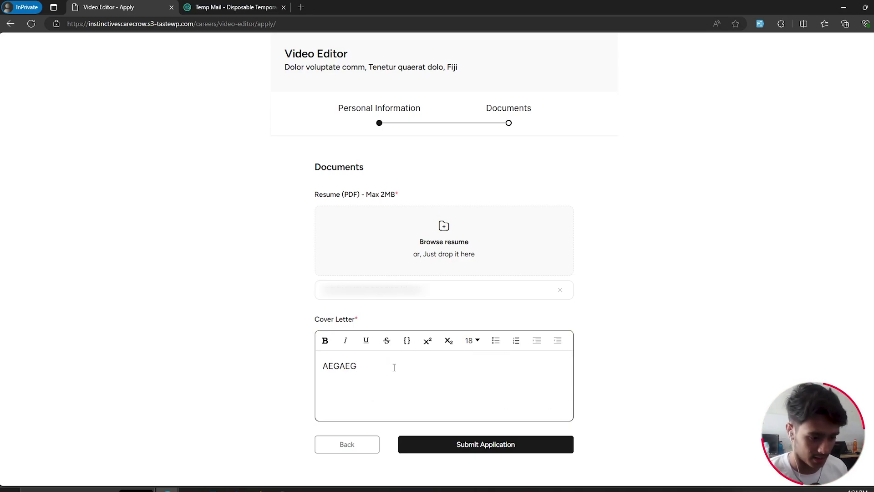
left_click(489, 449)
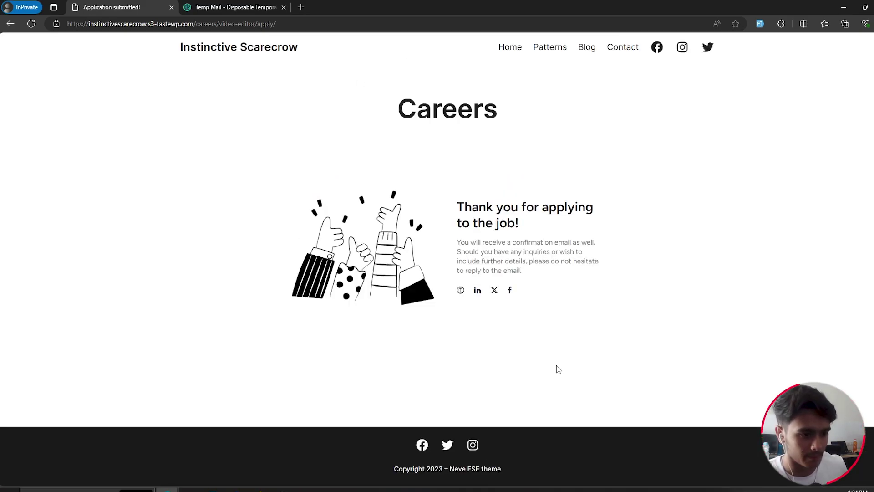
left_click(238, 6)
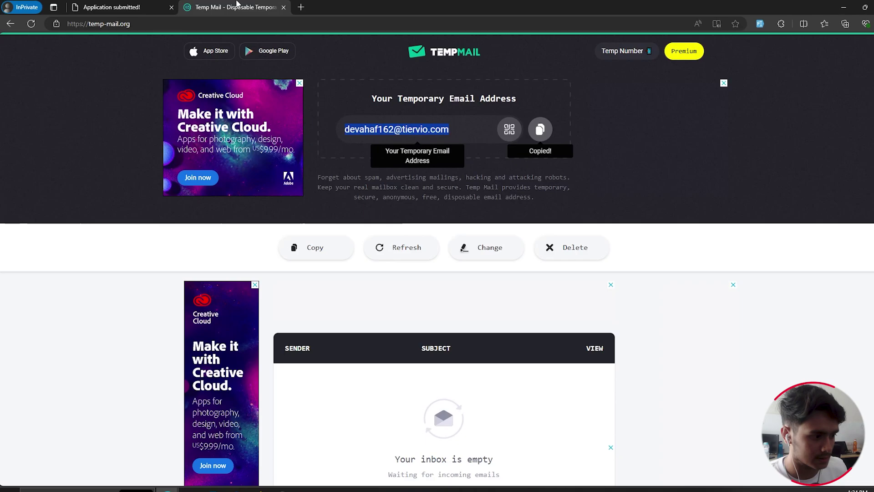
scroll(677, 345, "down", 4)
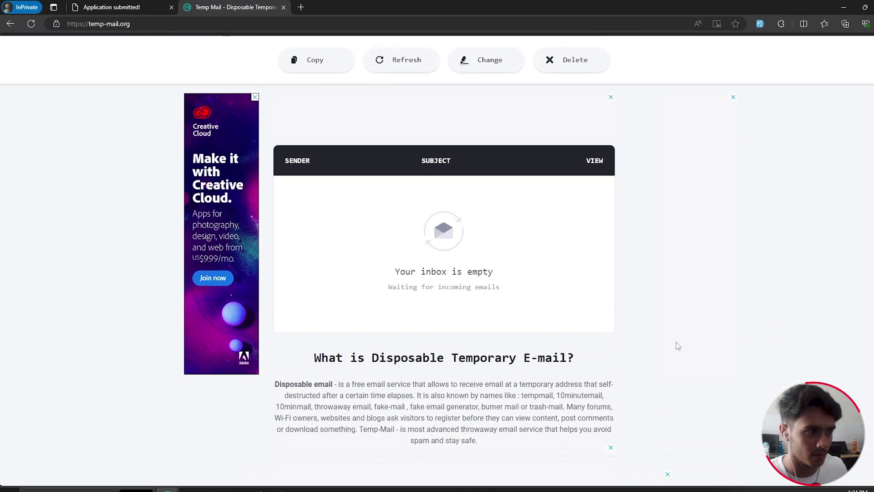
key("alt+Tab")
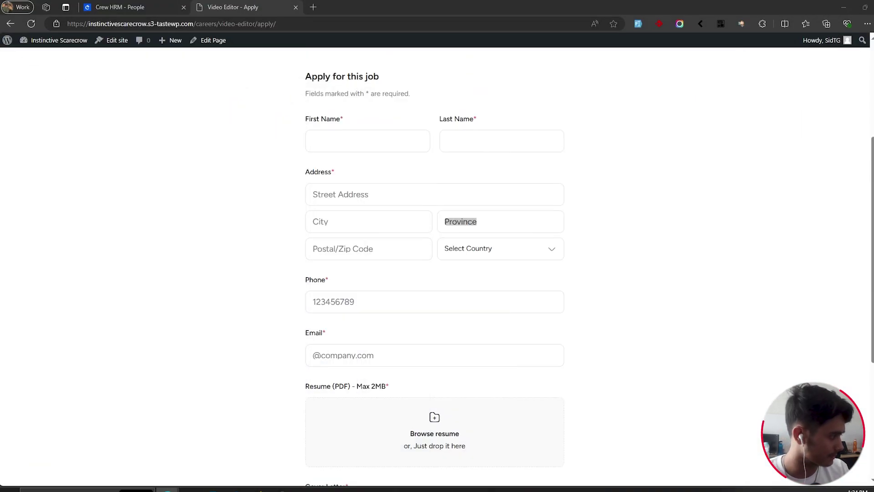
Step: Go to wp-admin, close the old People tab, and open Crew HRM's All Job Posts list
scroll(244, 256, "up", 4)
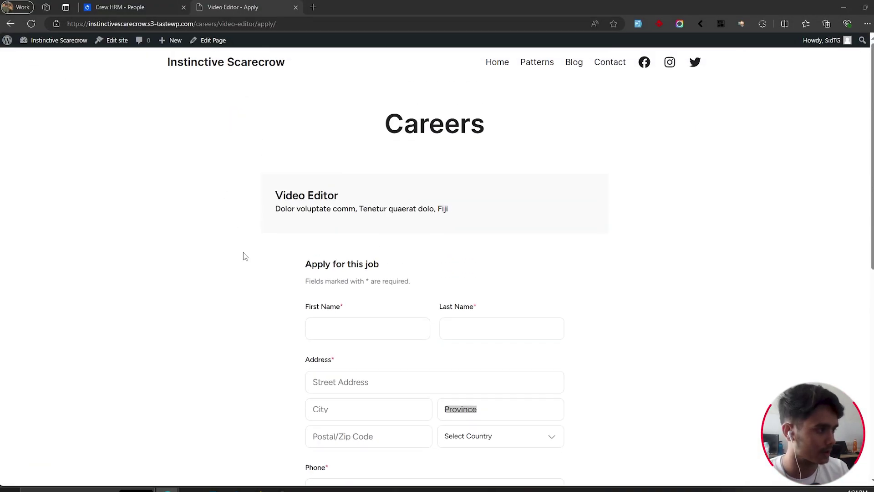
left_click(6, 42)
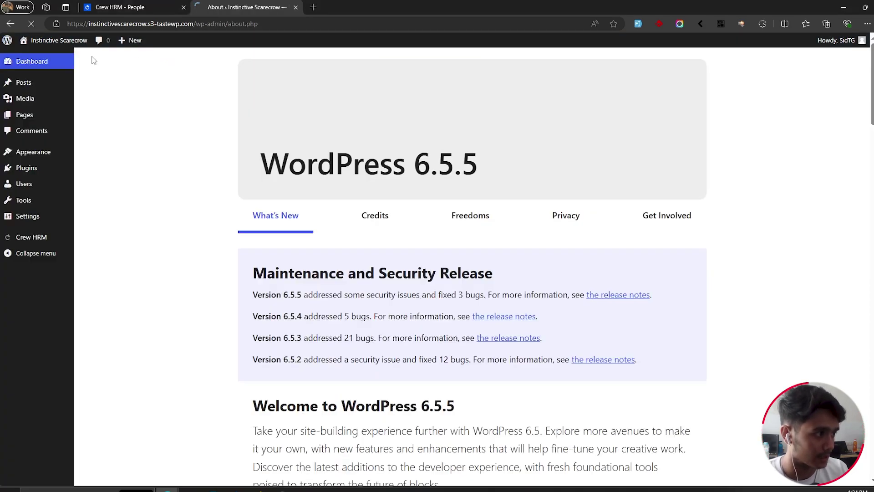
left_click(184, 7)
mouse_move(37, 243)
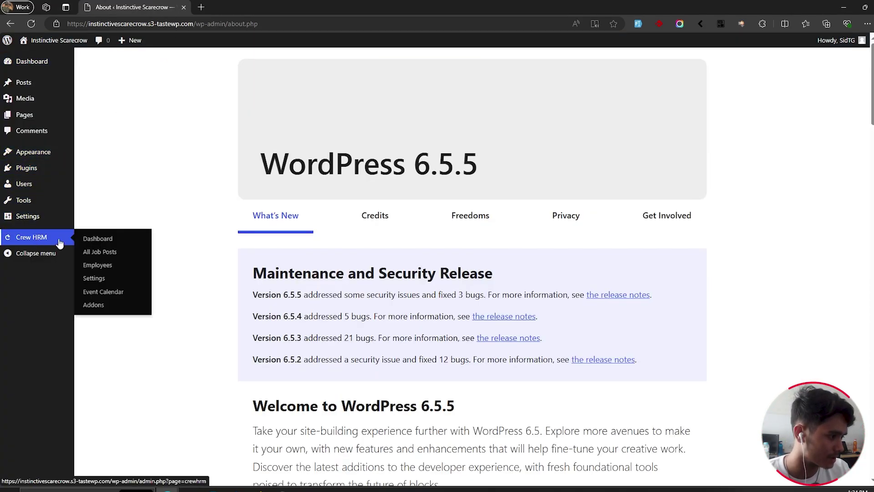
left_click(112, 267)
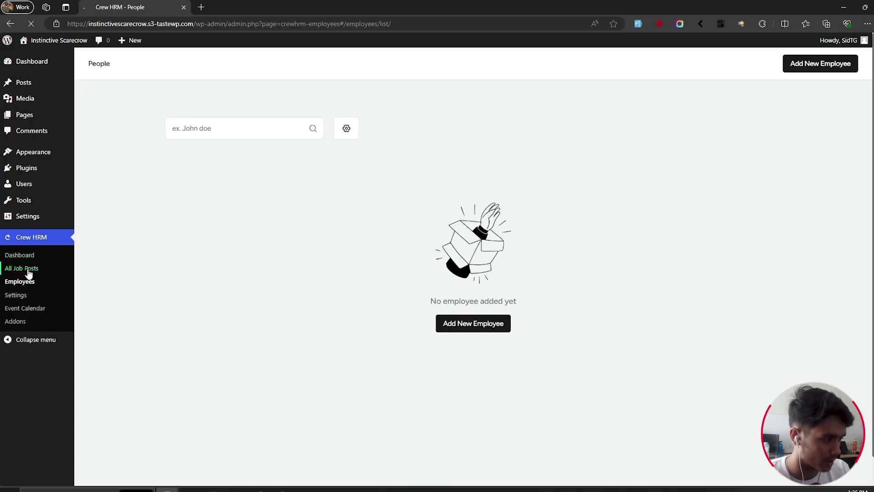
left_click(28, 269)
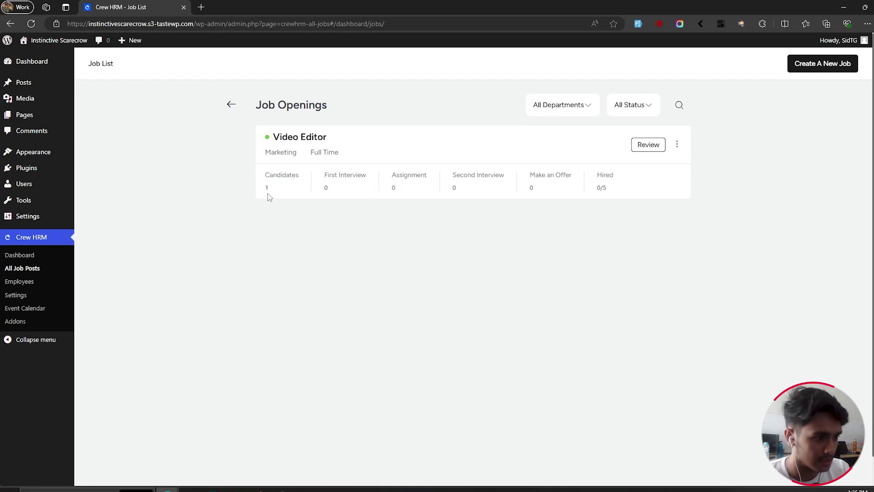
Step: Review the Video Editor applications and show the candidate's Activity tab instead of the resume
left_click(648, 144)
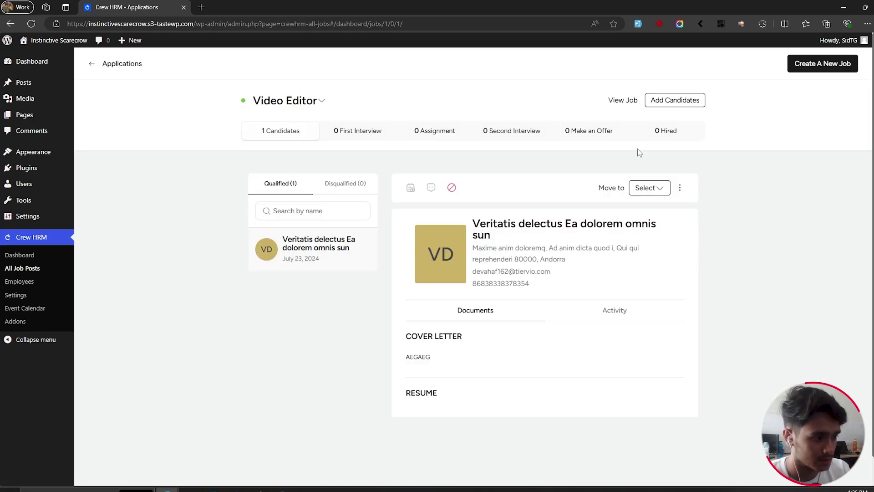
scroll(521, 288, "down", 1)
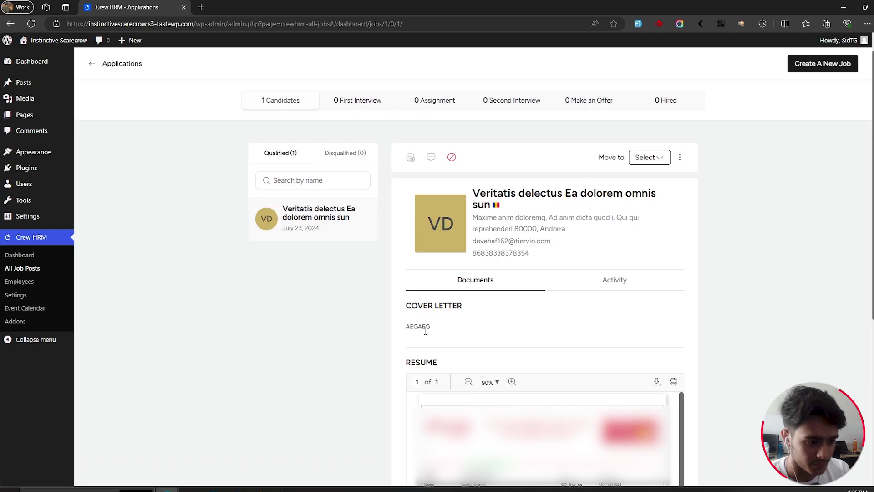
scroll(438, 332, "up", 1)
scroll(472, 283, "down", 3)
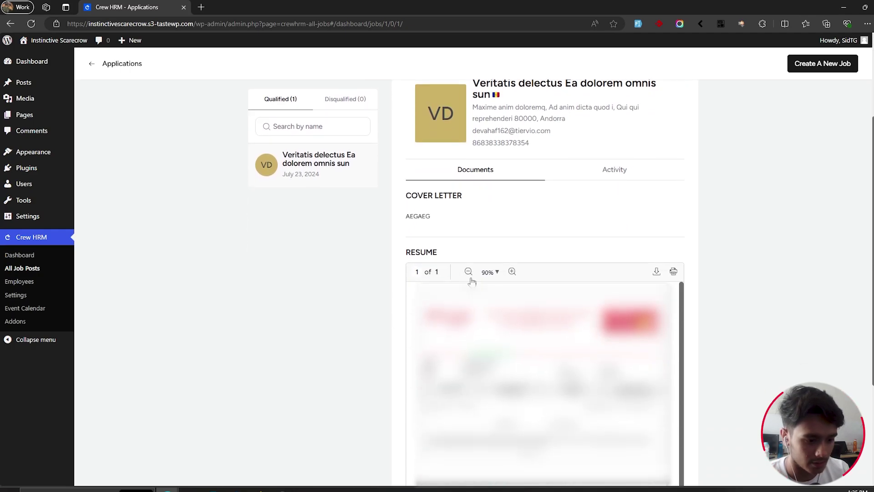
scroll(524, 278, "up", 3)
left_click(618, 266)
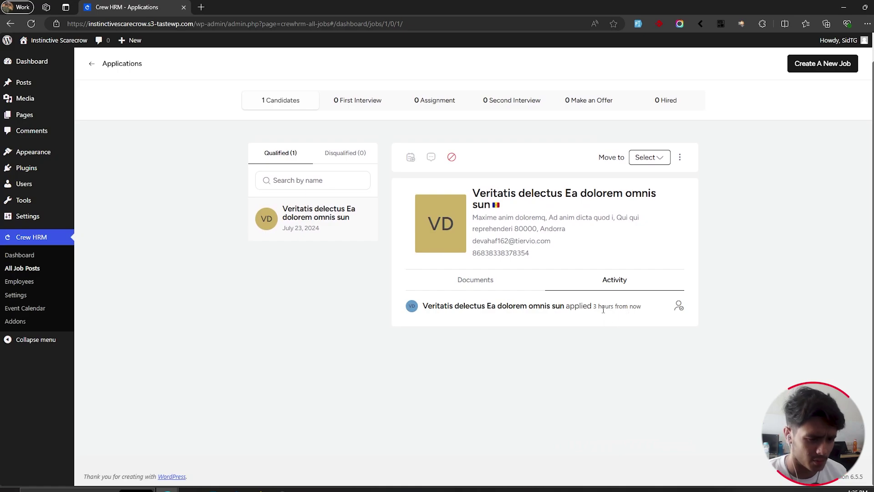
Step: Highlight the '3 hours from now' timestamp in the candidate's activity log
left_click_drag(592, 307, 631, 308)
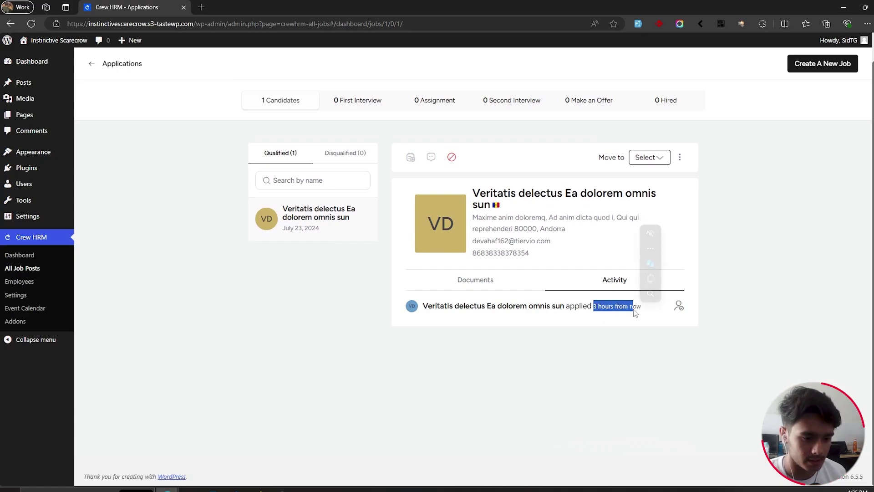
left_click(626, 310)
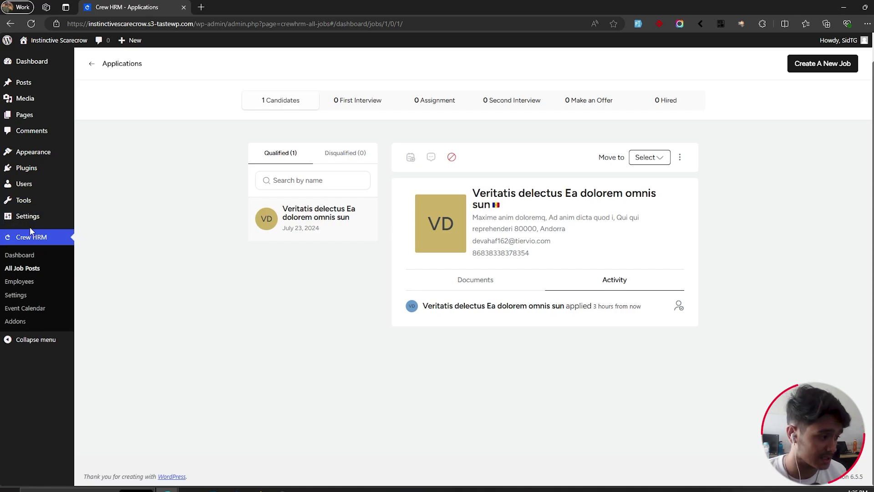
mouse_move(36, 224)
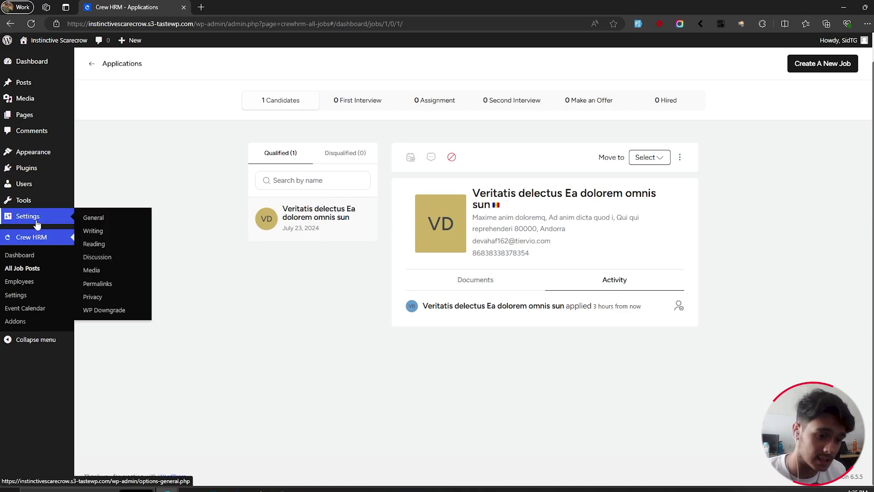
left_click_drag(593, 307, 641, 308)
left_click(676, 357)
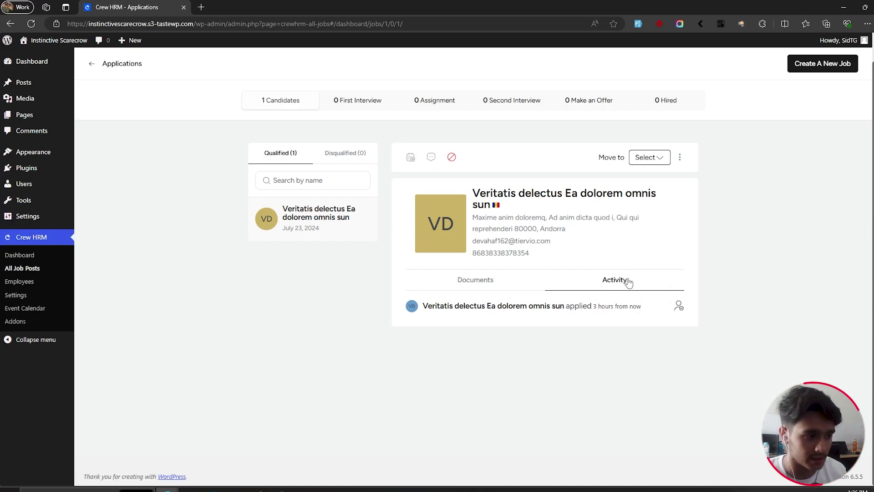
Step: Move the candidate to First Interview, then to Assignment, confirming each change
left_click(657, 161)
left_click(658, 176)
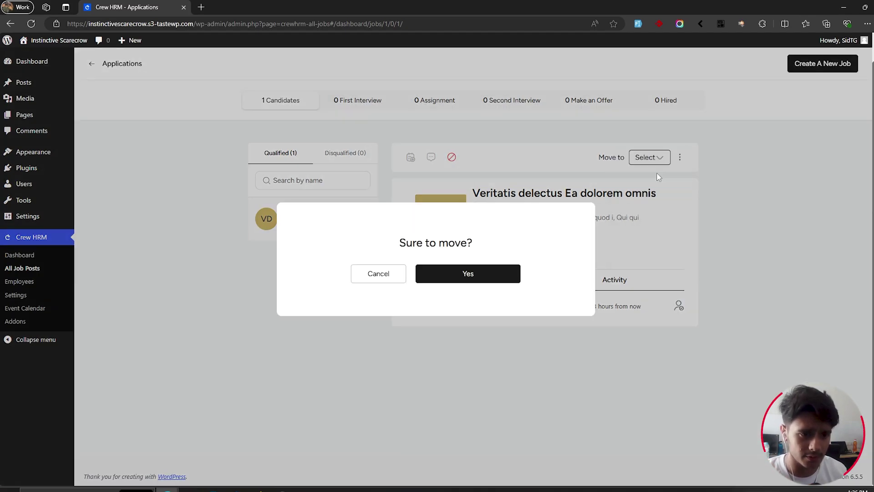
left_click(486, 276)
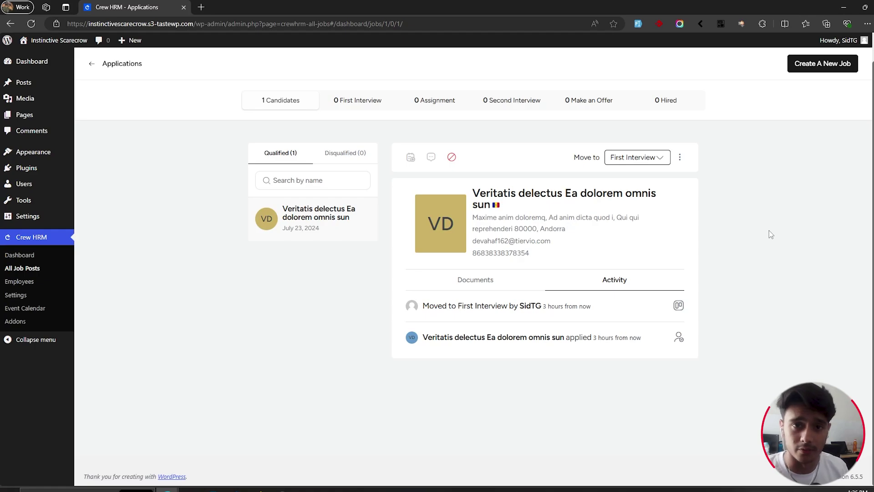
left_click(652, 157)
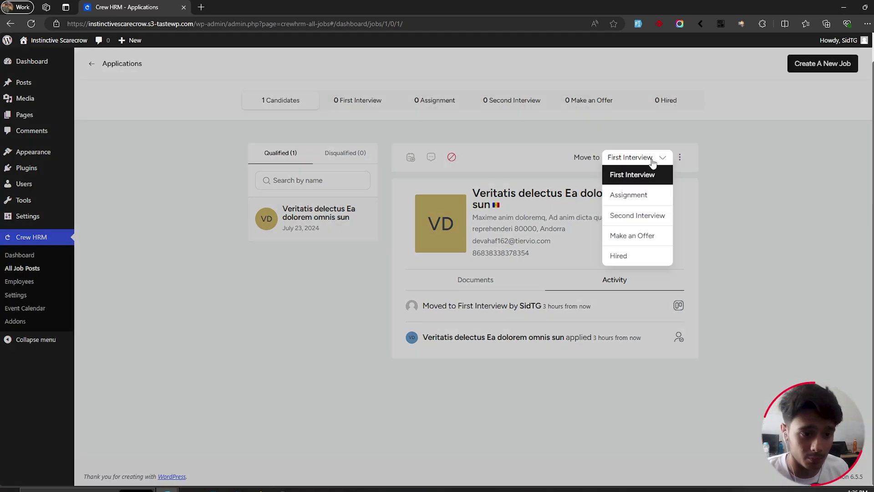
left_click(637, 200)
left_click(488, 273)
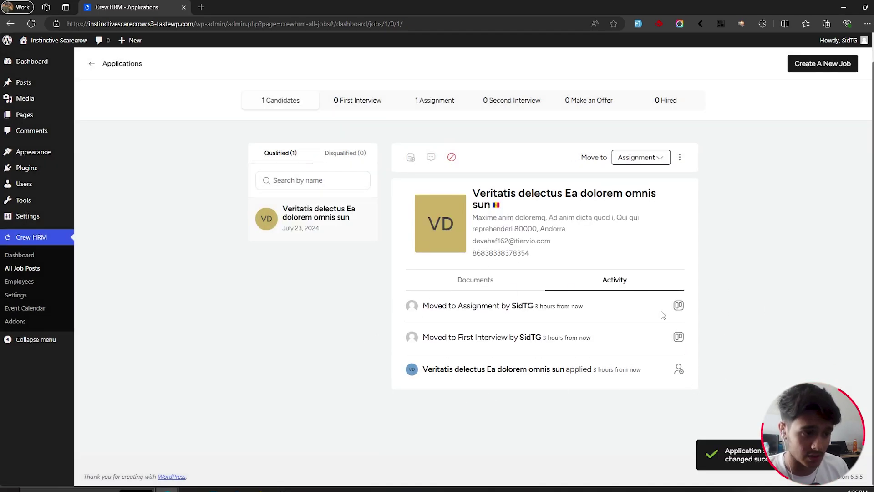
Step: Advance the candidate to Make an Offer and then Hired, then open the Employees list
left_click(640, 157)
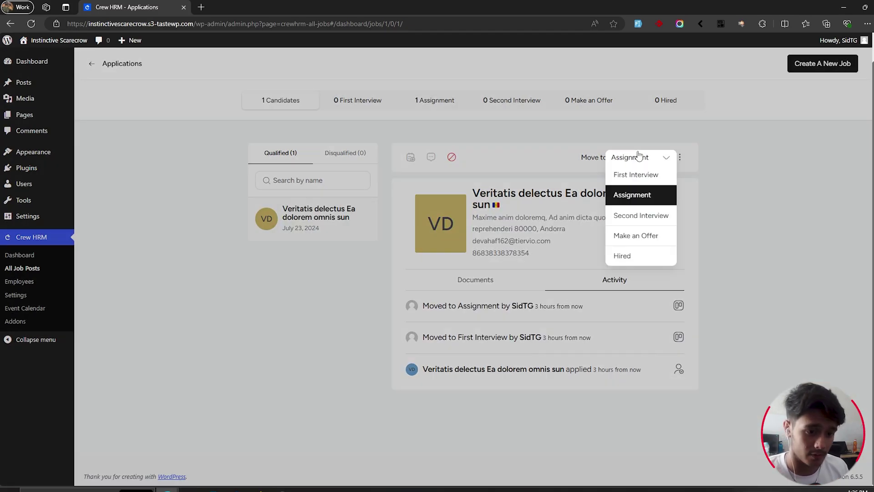
left_click(641, 240)
left_click(489, 278)
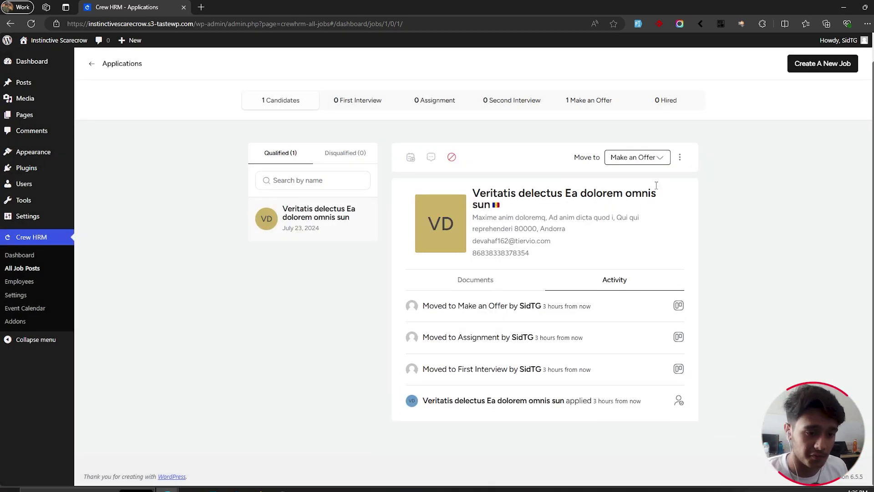
left_click(659, 160)
left_click(642, 256)
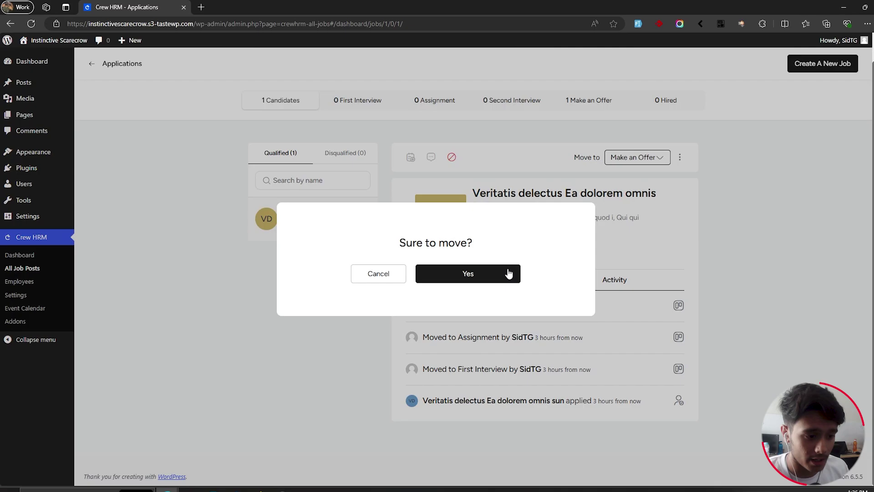
left_click(465, 273)
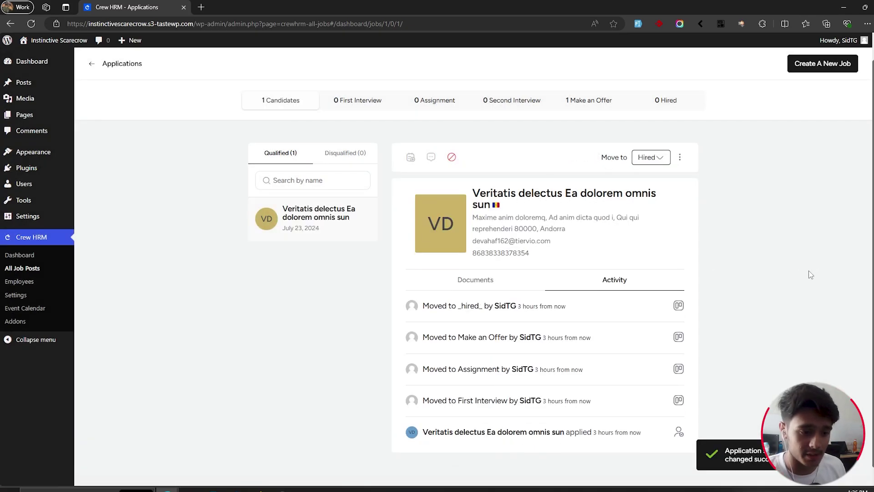
left_click(19, 281)
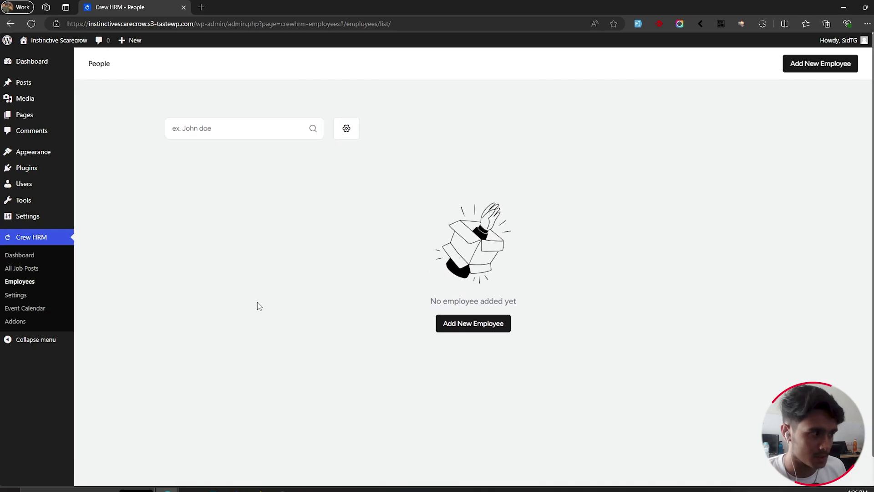
Step: Reopen the Video Editor applications through All Job Posts, now counting 1 Hired
left_click(21, 269)
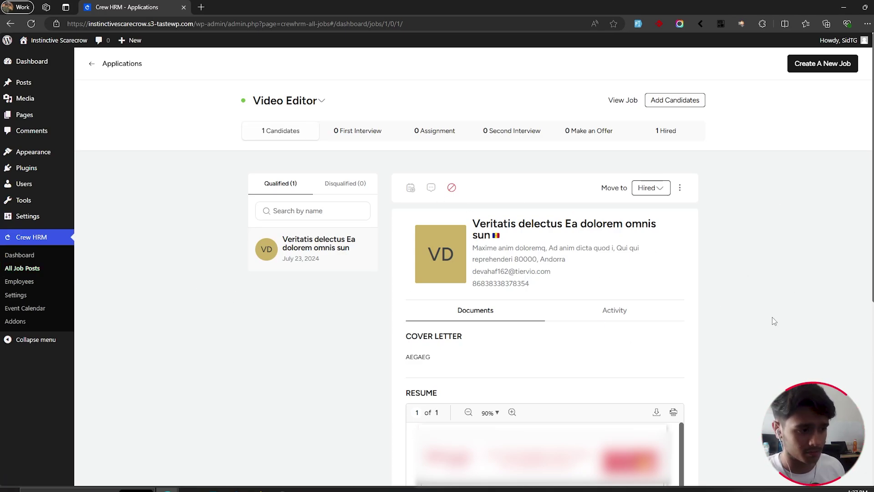
left_click(410, 191)
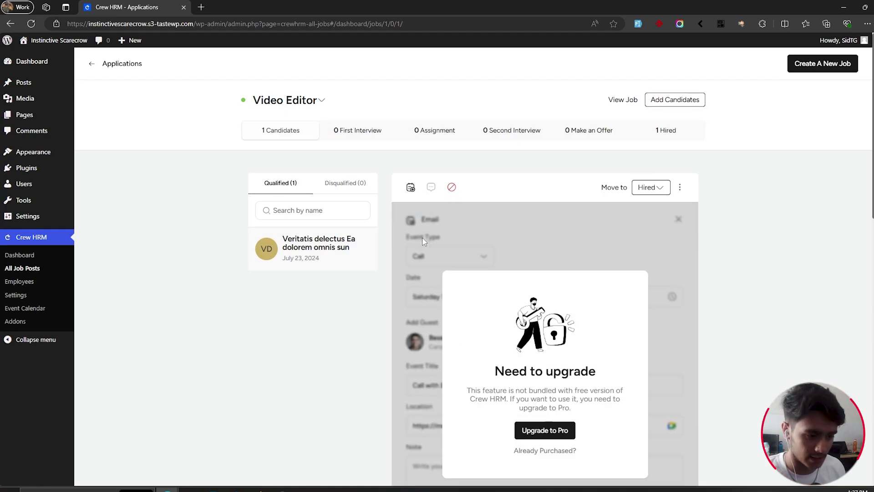
scroll(424, 241, "down", 1)
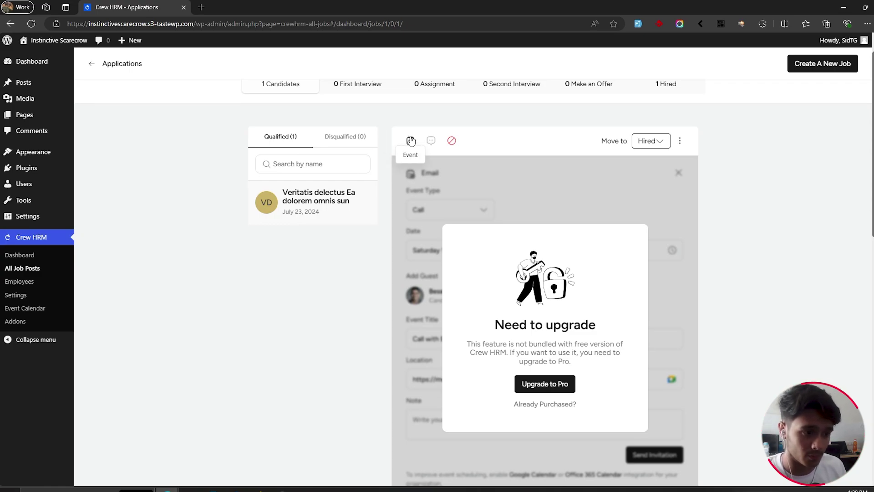
left_click(432, 141)
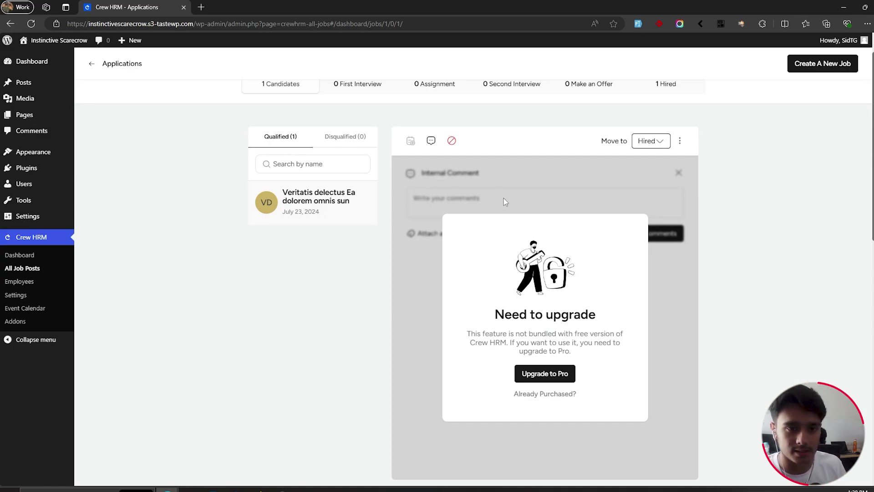
left_click(433, 142)
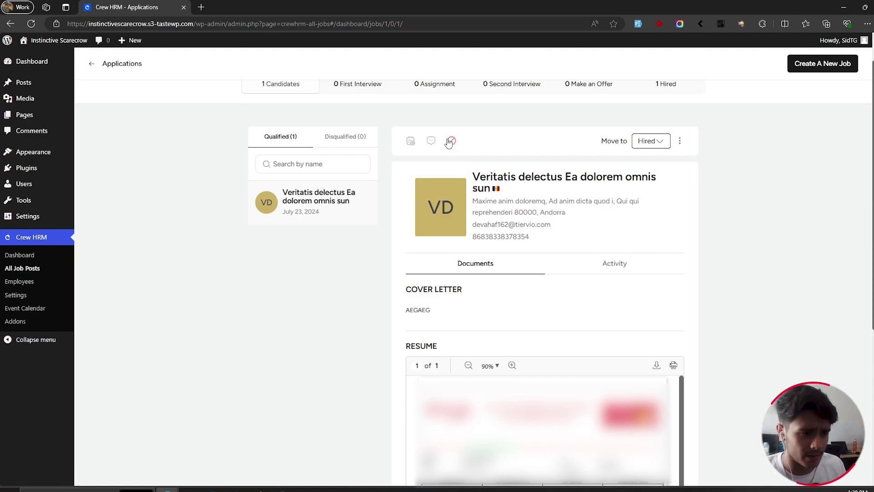
left_click(681, 142)
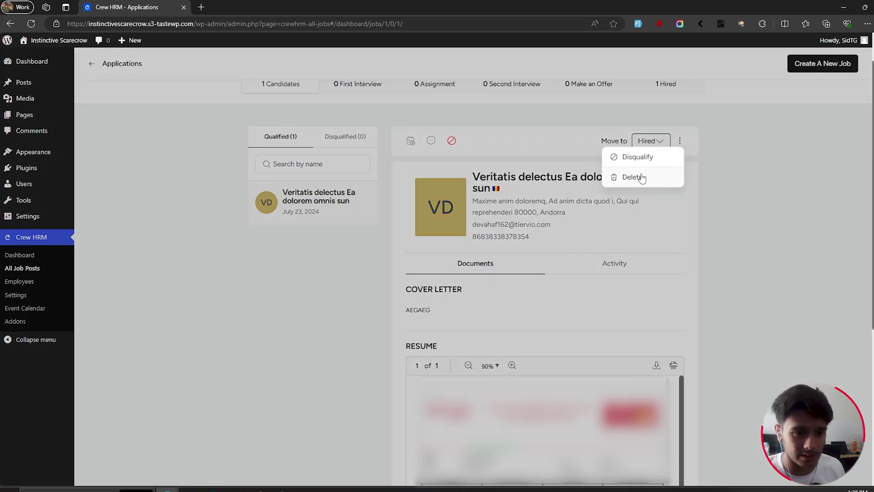
left_click(638, 158)
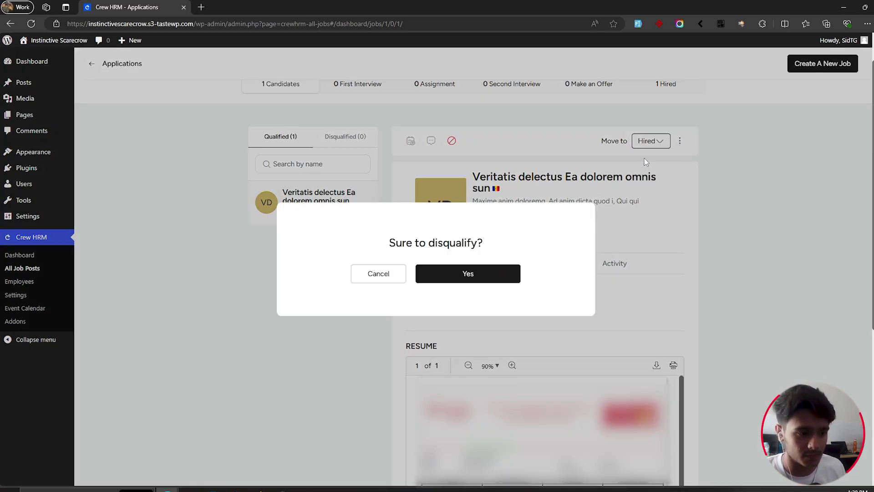
left_click(457, 275)
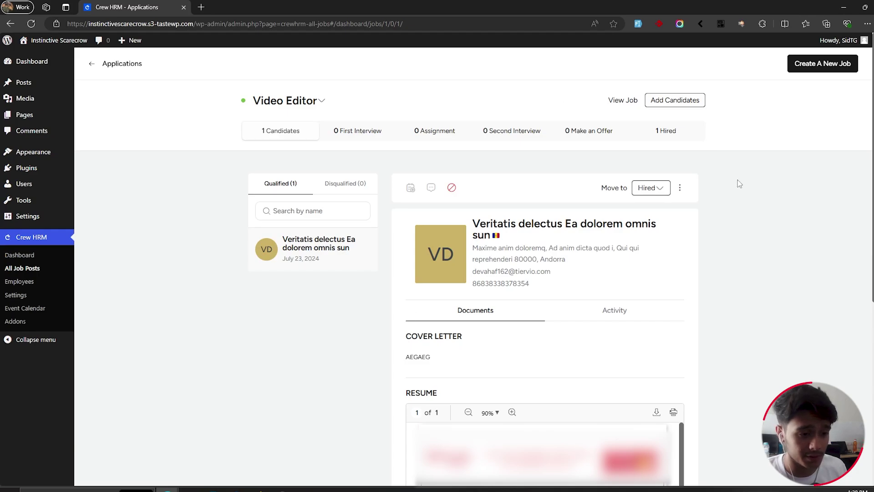
Step: Open and then close the job's public apply page, and go to the Event Calendar
left_click(699, 106)
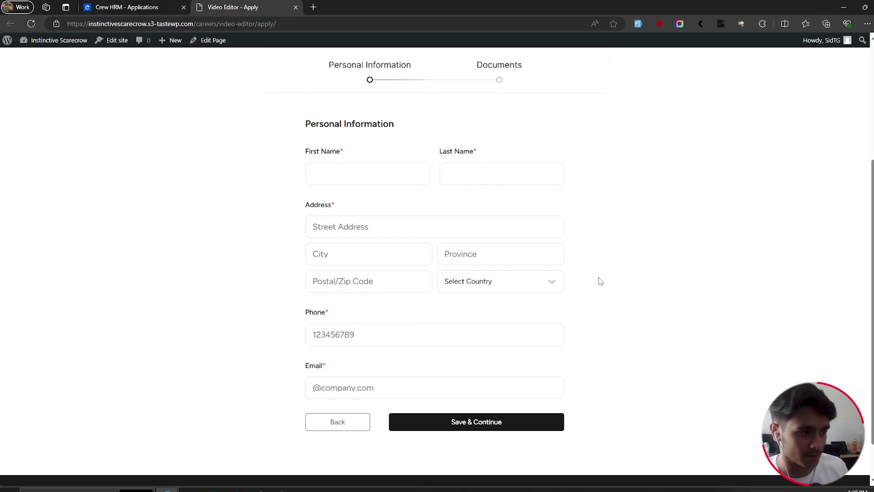
scroll(600, 279, "up", 4)
key("ctrl+shift+Tab")
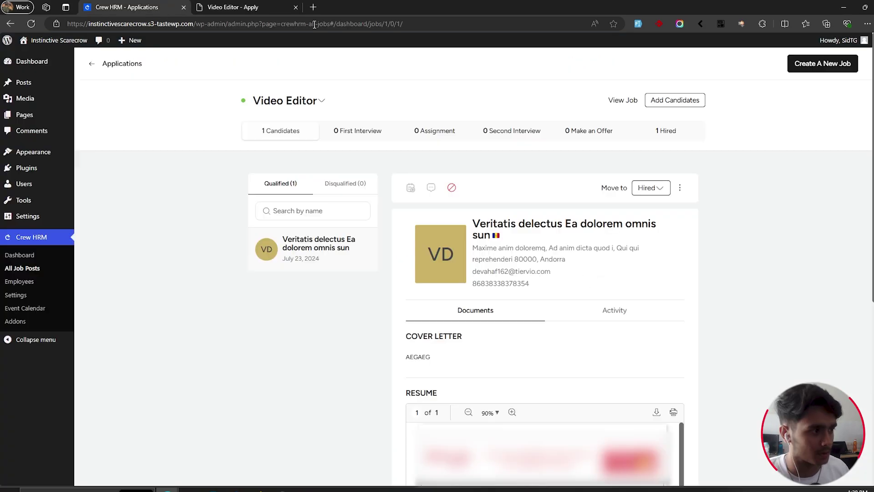
left_click(296, 7)
left_click(25, 309)
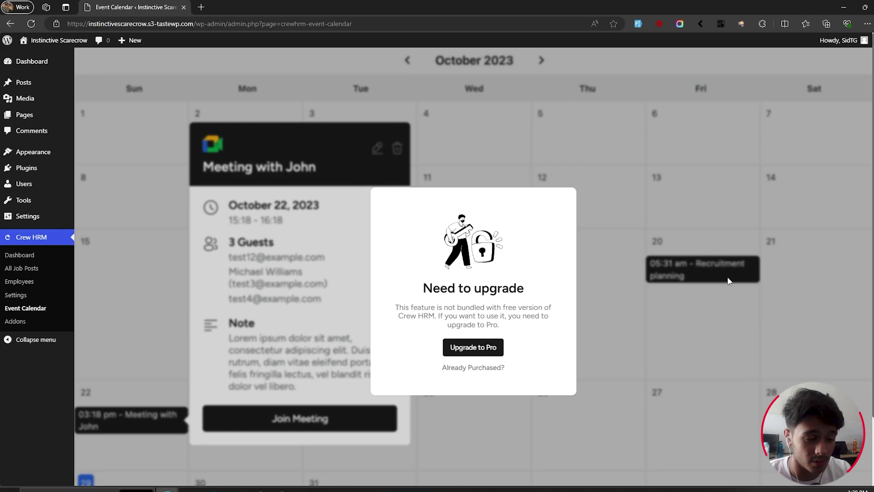
Step: Activate the reCaptcha integration on the Crew HRM Addons page
left_click(9, 324)
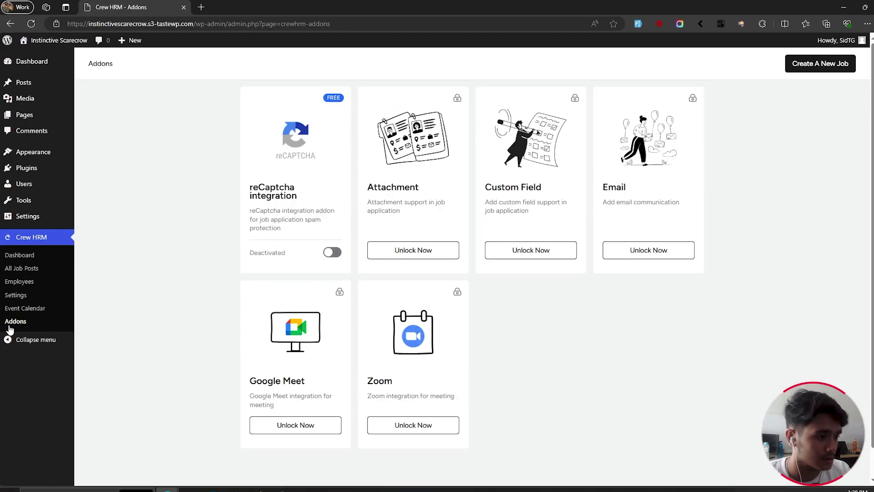
left_click(332, 252)
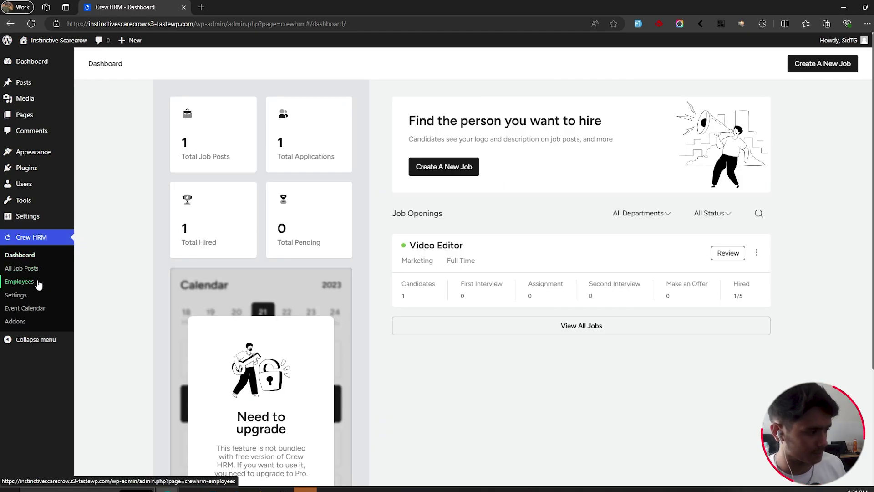
Step: Start a manual new employee entry, fill it with sample data, and save the basic info
left_click(38, 284)
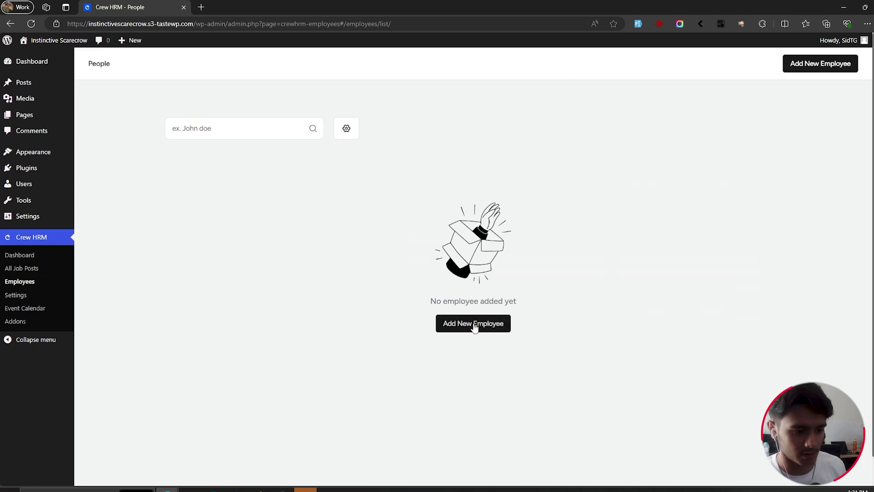
left_click(474, 324)
left_click(452, 287)
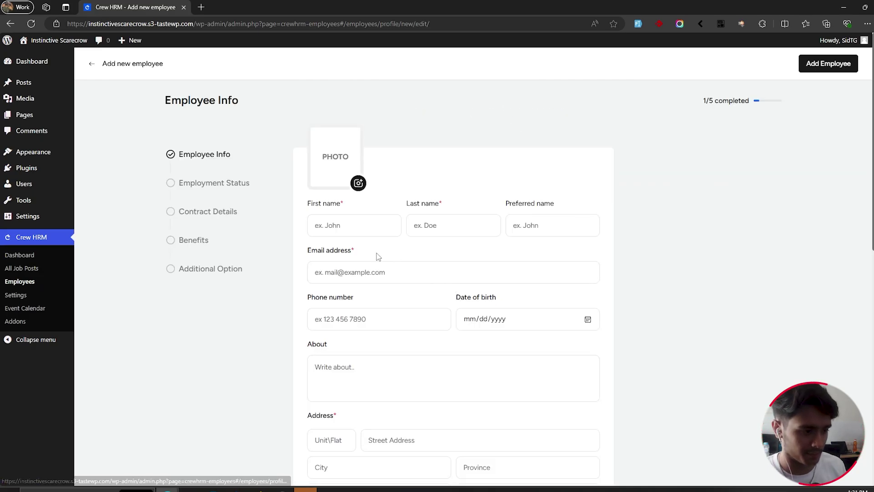
scroll(368, 230, "down", 1)
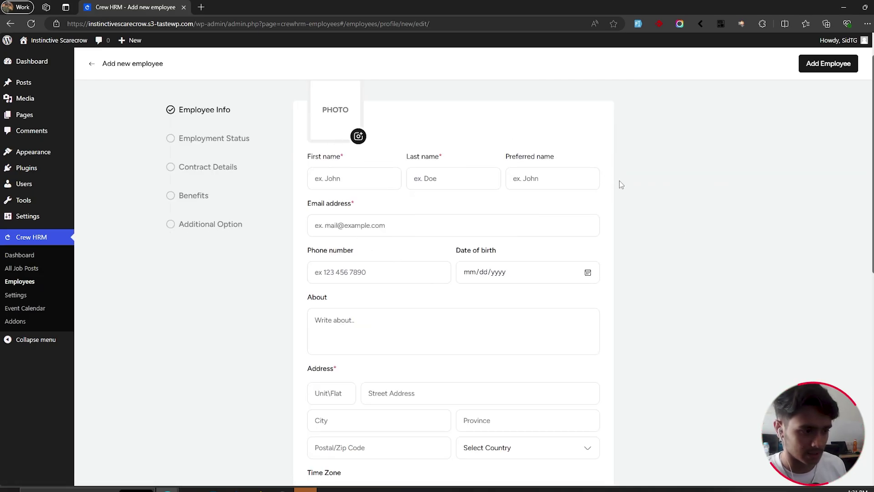
scroll(619, 182, "down", 10)
scroll(408, 189, "up", 11)
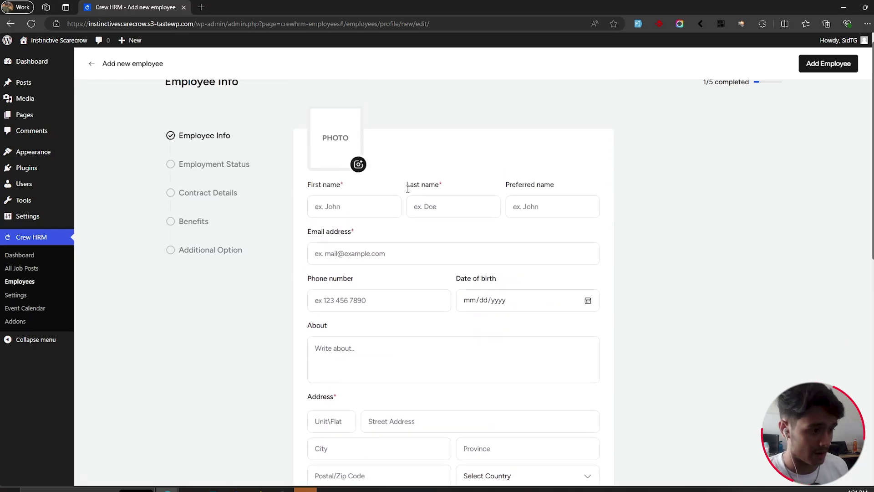
scroll(309, 200, "down", 4)
left_click(659, 23)
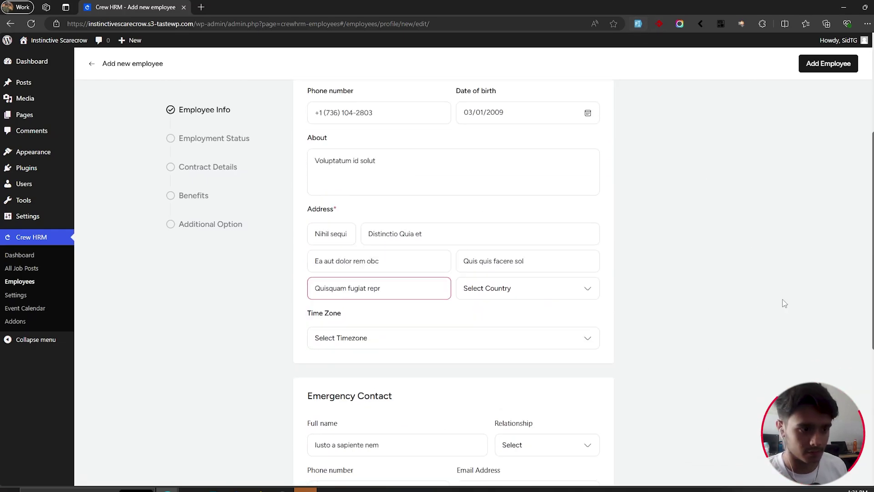
scroll(662, 331, "down", 6)
scroll(662, 331, "up", 7)
key("Return")
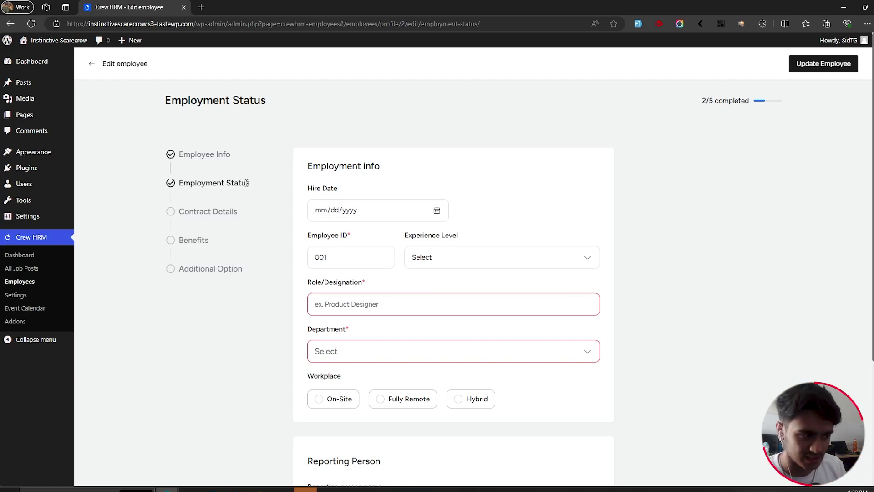
Step: Set role Video creator, department Marketing, workplace On-Site, and begin entering the reporting person
scroll(246, 183, "down", 1)
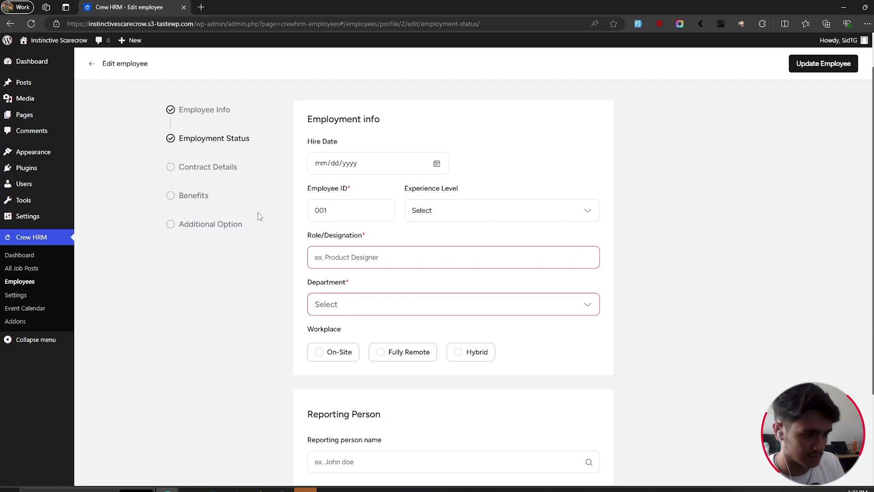
scroll(743, 285, "down", 3)
scroll(681, 304, "up", 2)
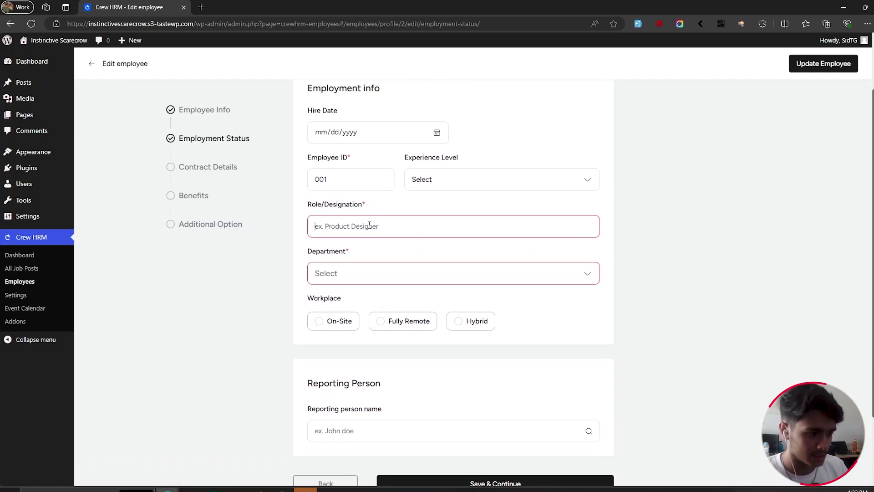
type("Vide")
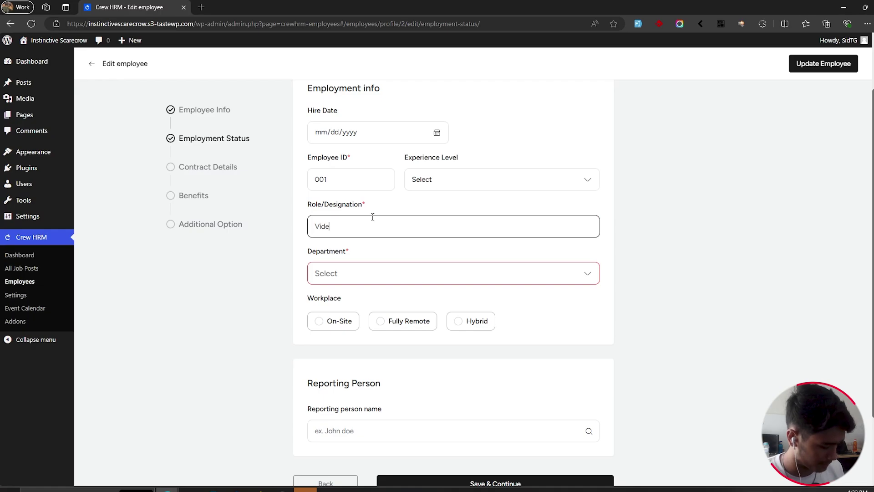
type("o creatpor")
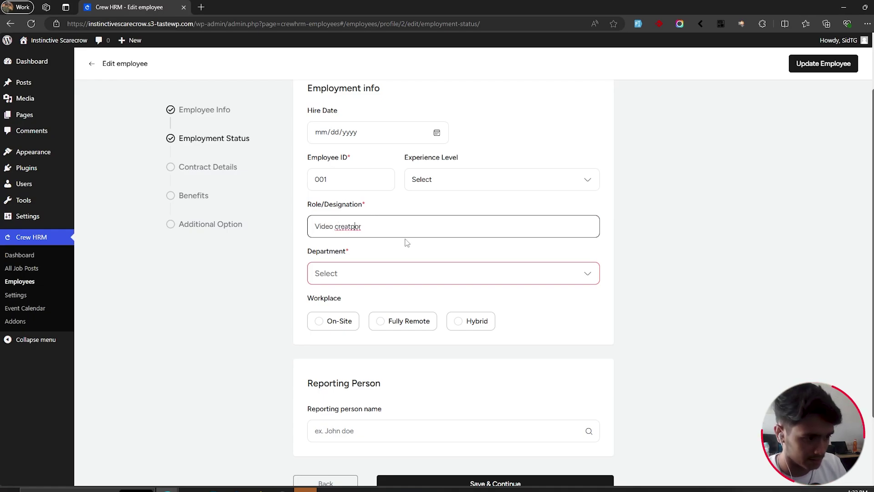
key("BackSpace")
left_click(372, 278)
left_click(364, 294)
scroll(686, 276, "down", 2)
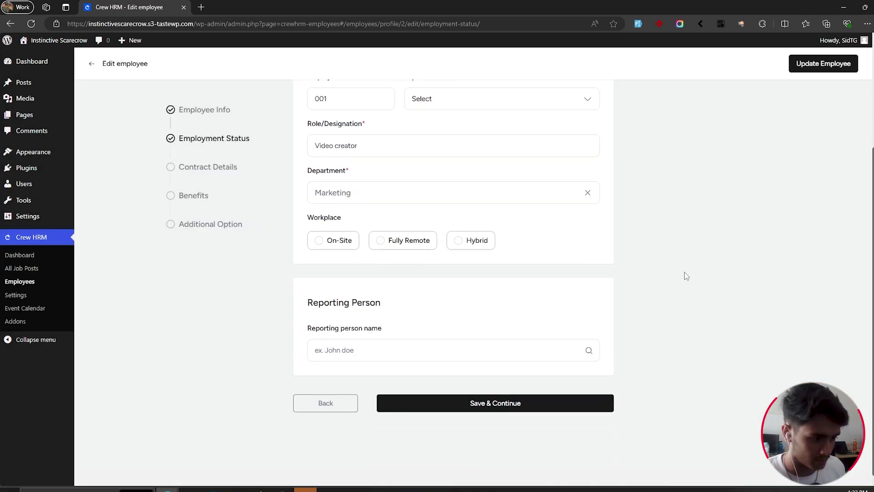
left_click(335, 227)
left_click(367, 337)
Step: Finish the employment status step, then choose Contract with an AMD 500 annual salary
type("G")
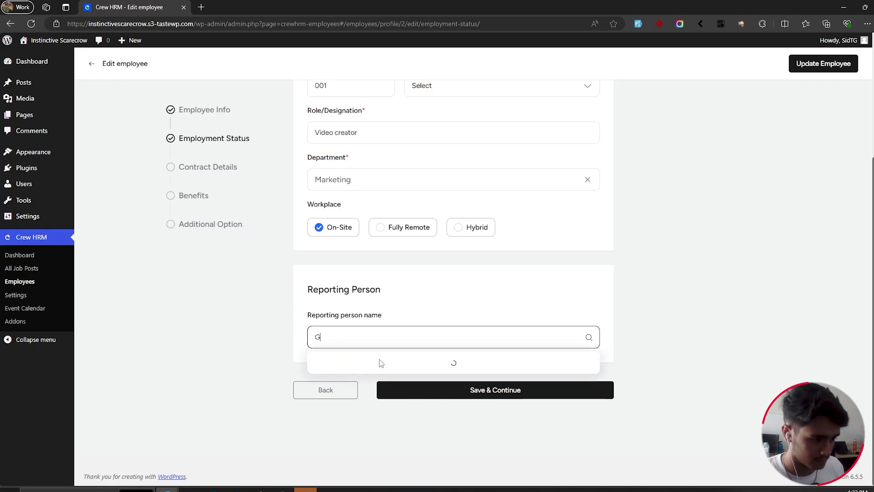
type("RAZAED")
left_click(413, 390)
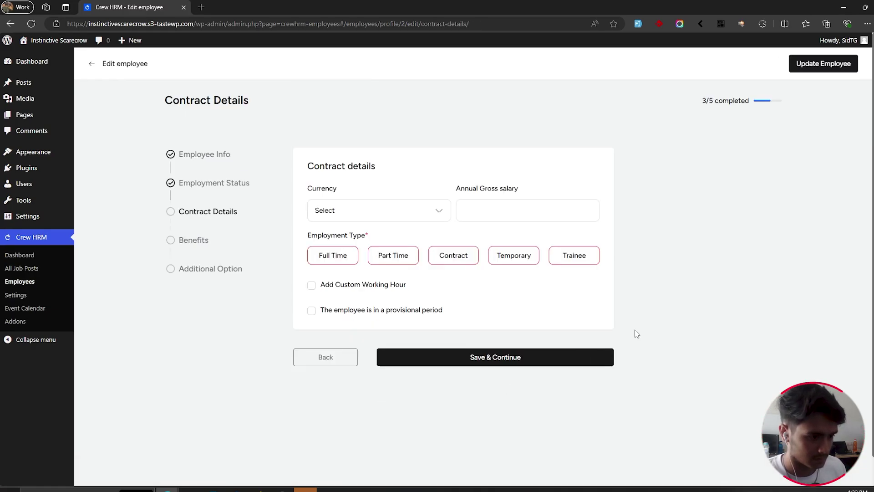
left_click(333, 255)
left_click(385, 214)
left_click(323, 293)
left_click(455, 255)
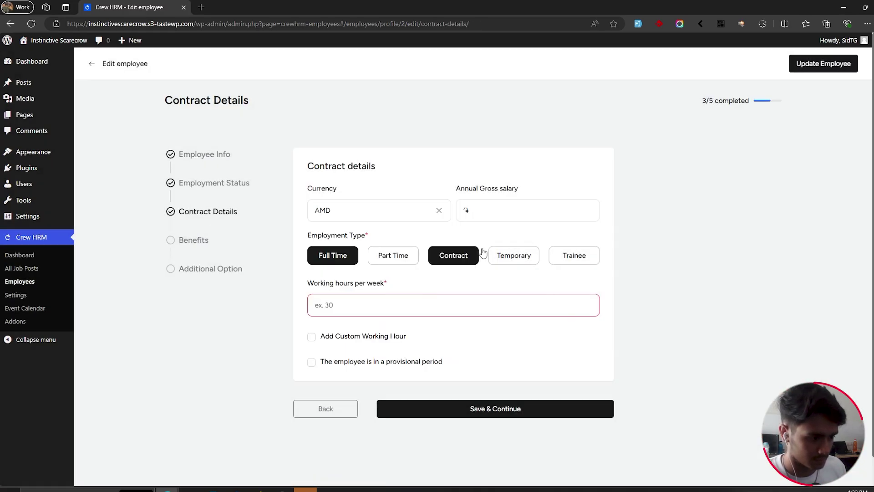
left_click(504, 212)
type("500")
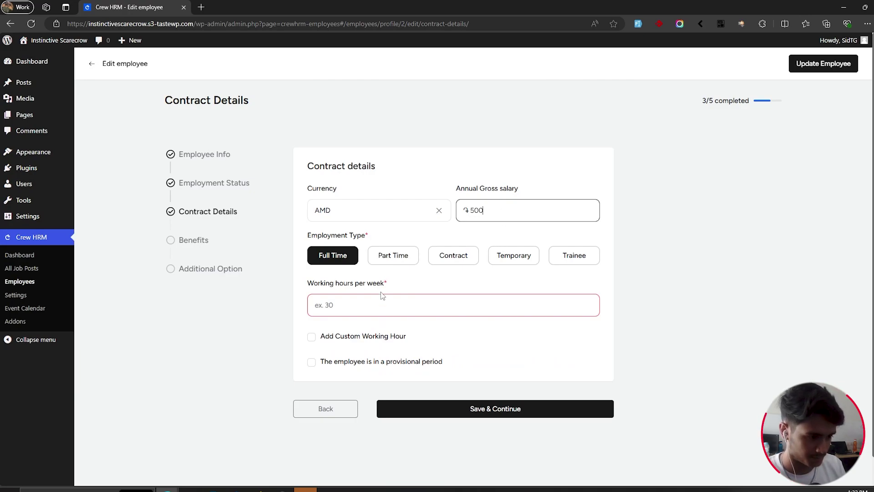
left_click(372, 305)
left_click(404, 263)
left_click(460, 262)
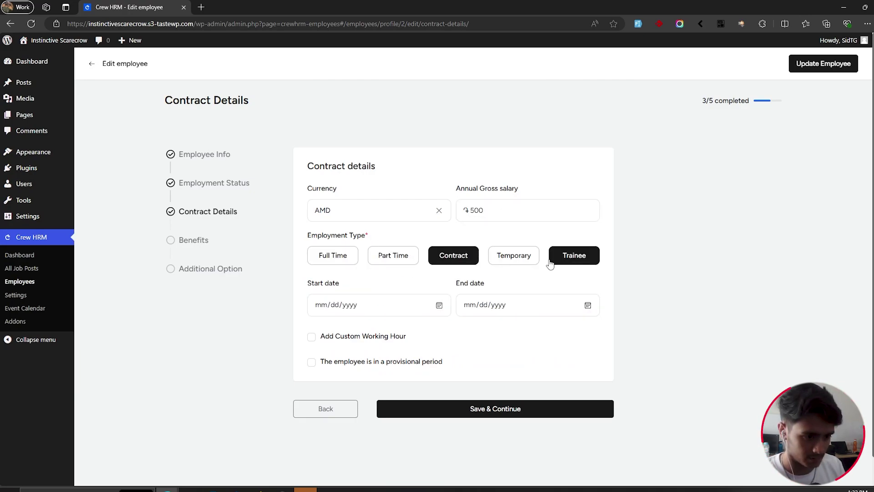
Step: Set the contract to run from 07/02/2024 to 07/18/2024 and save
left_click(440, 307)
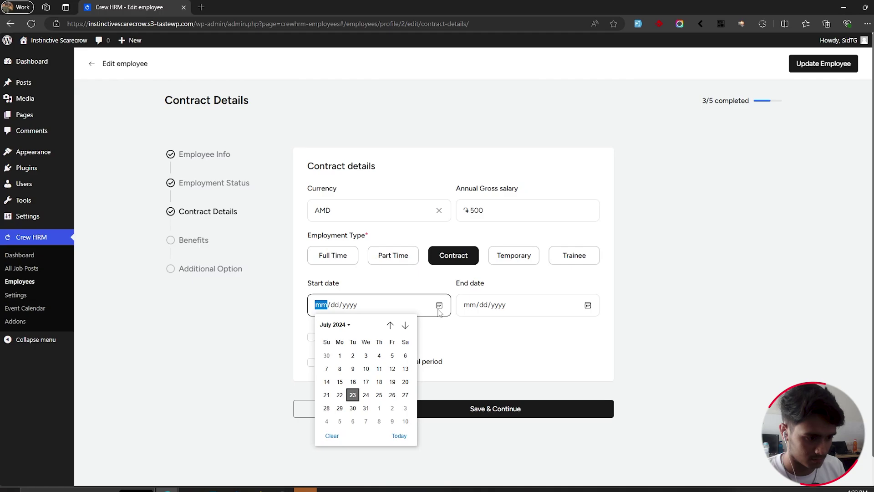
left_click(365, 356)
left_click(588, 305)
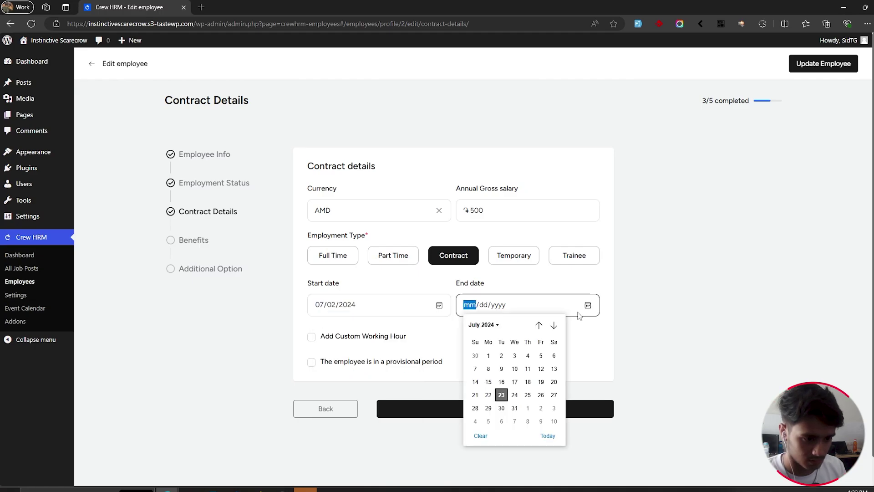
left_click(526, 391)
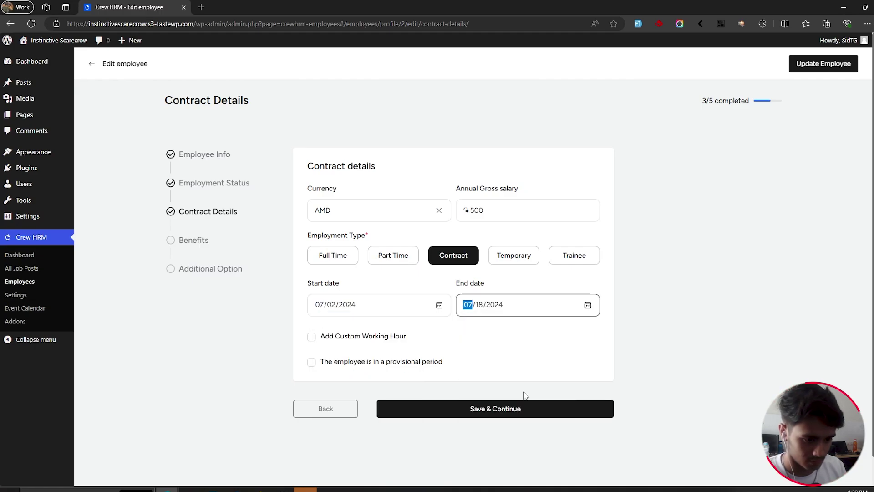
left_click(512, 418)
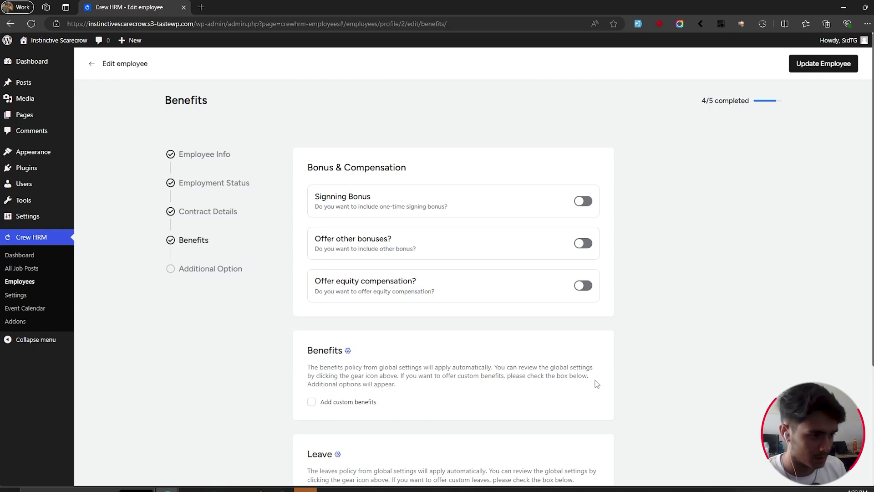
Step: Leave custom benefits and leaves off, skip additional options, and complete the new employee
scroll(679, 275, "down", 1)
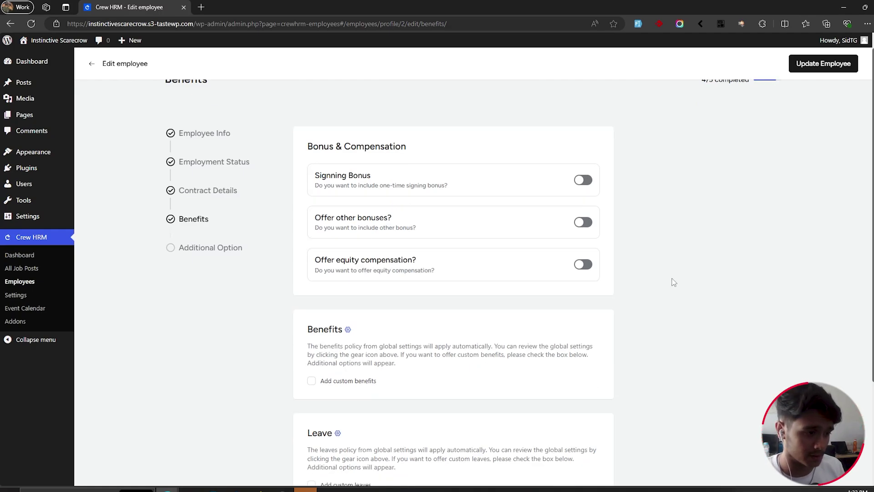
scroll(674, 251, "down", 3)
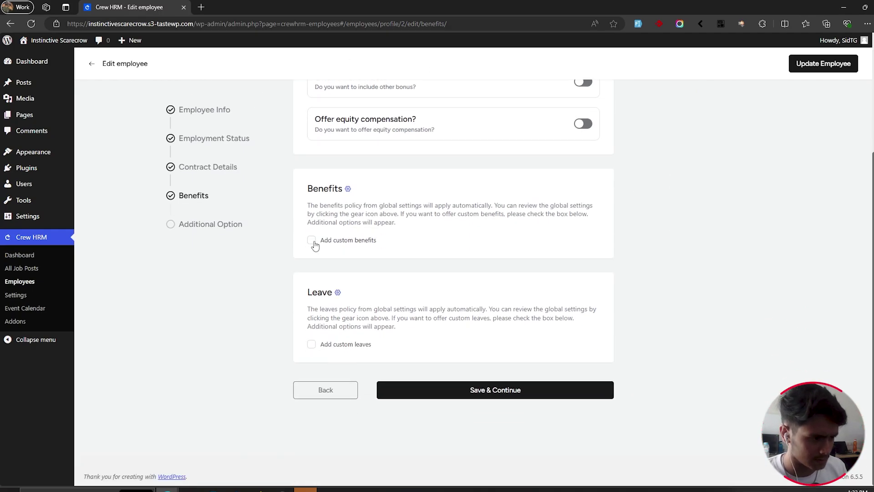
left_click(313, 242)
left_click(312, 240)
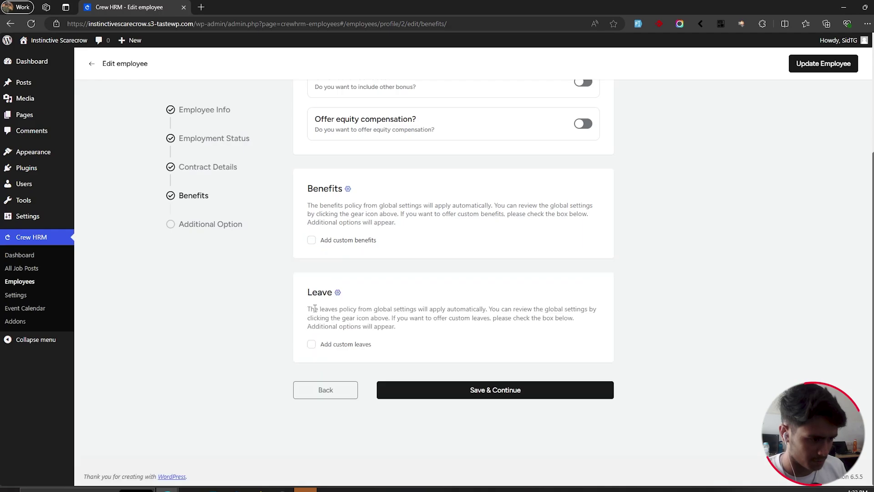
left_click(312, 347)
left_click(313, 348)
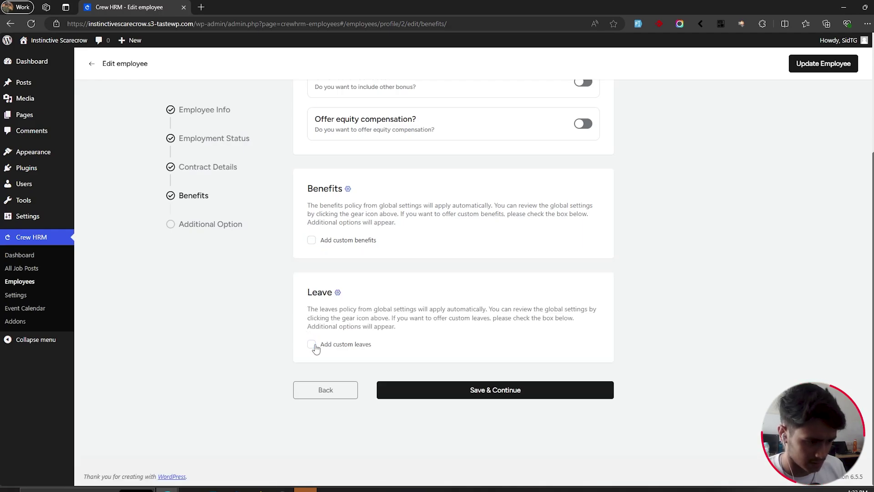
left_click(518, 398)
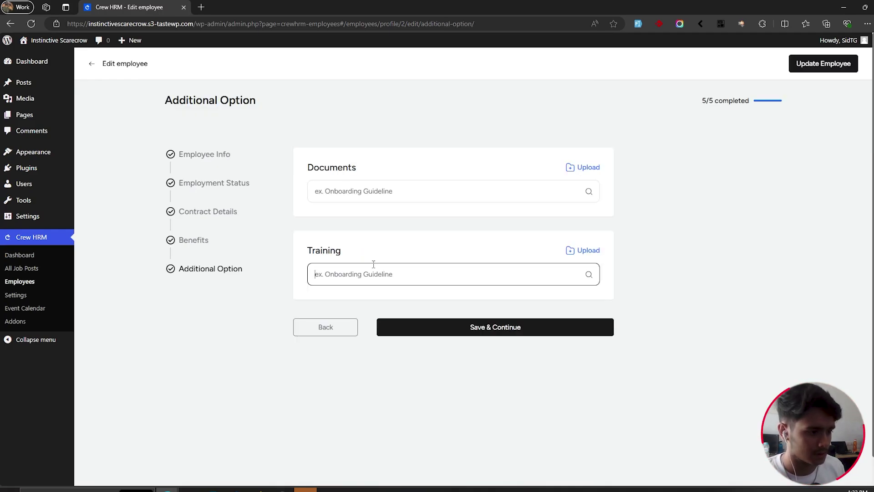
left_click(392, 193)
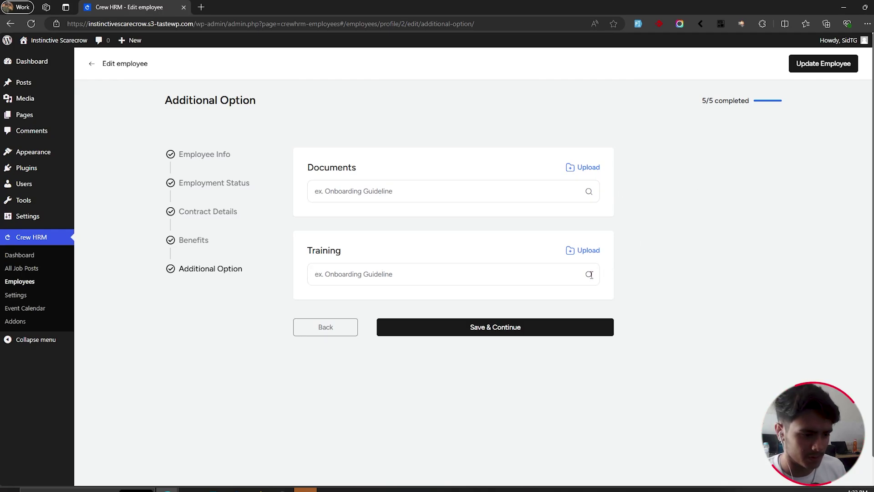
left_click(553, 331)
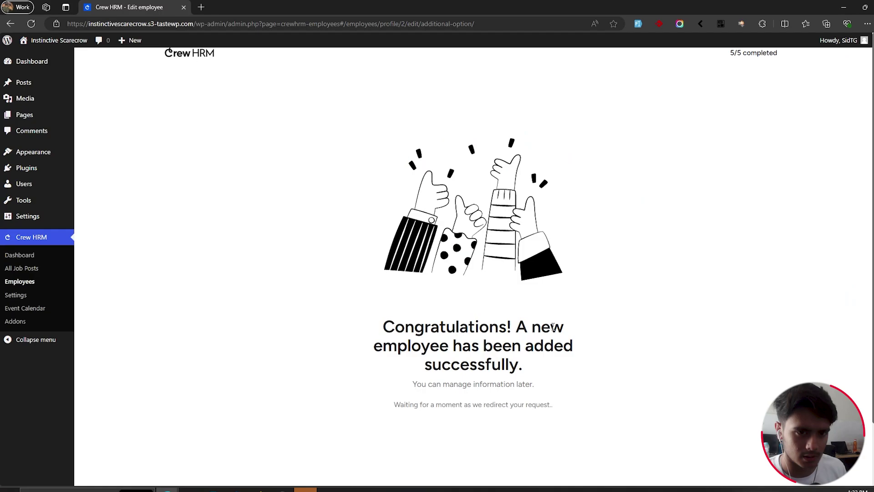
Step: Open the new employee's edit form from the Employees list
left_click(40, 288)
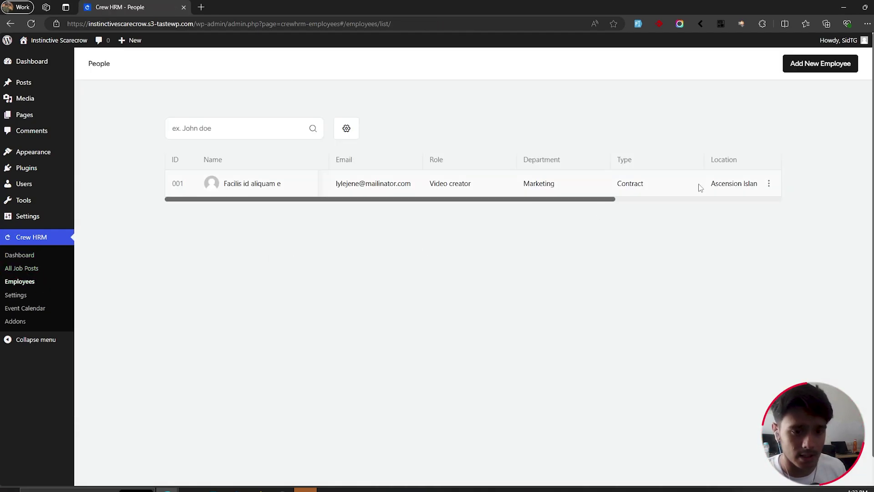
left_click_drag(556, 200, 281, 191)
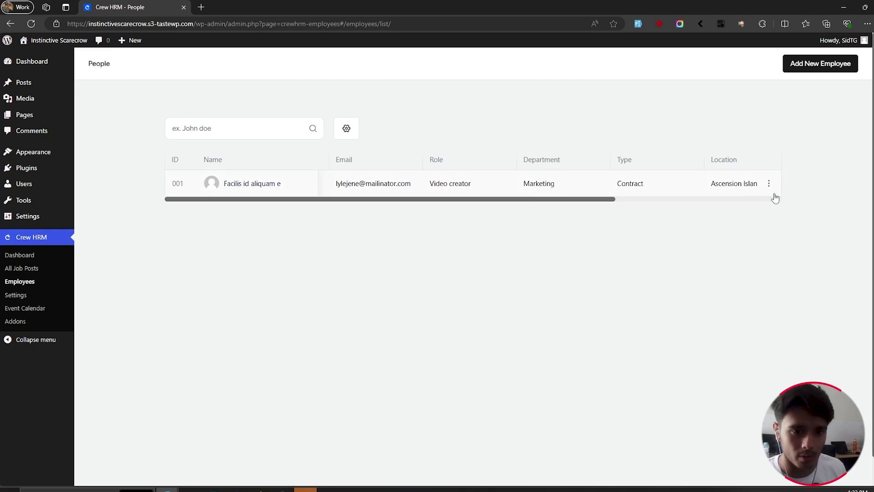
left_click(770, 185)
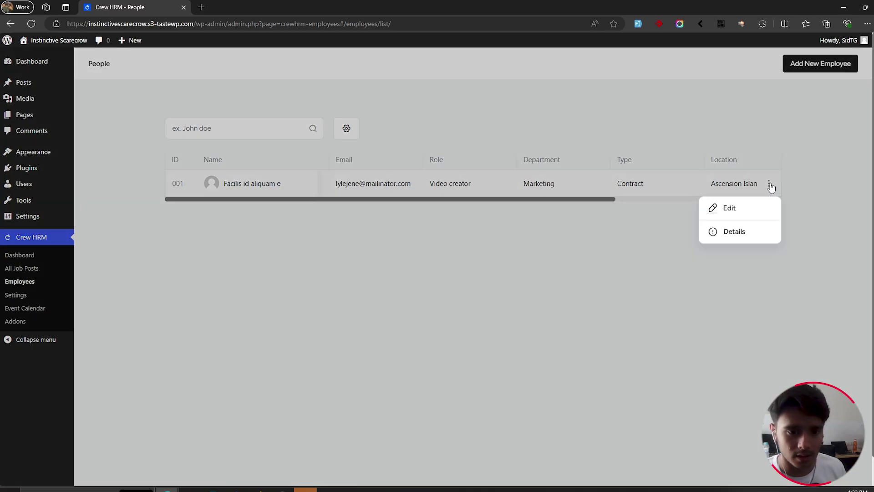
left_click(762, 212)
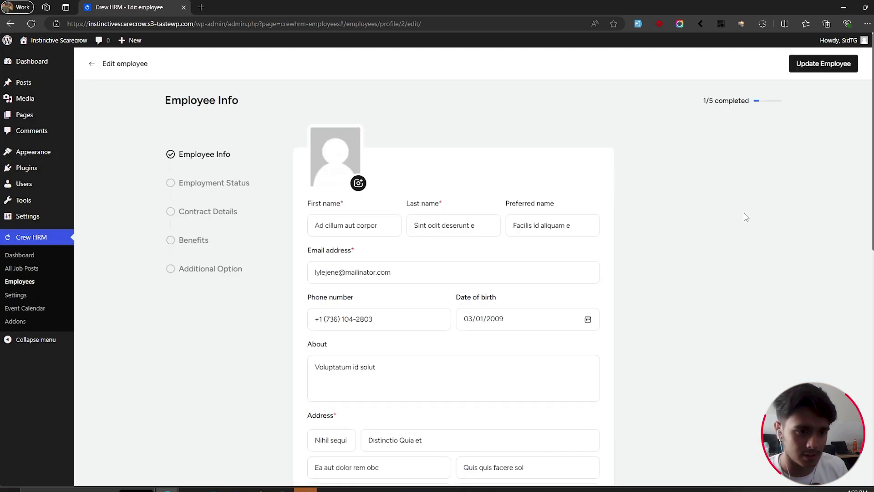
scroll(743, 215, "down", 10)
scroll(743, 215, "up", 3)
Step: Return to the People list, then go to the Crew HRM dashboard
key("alt+Left")
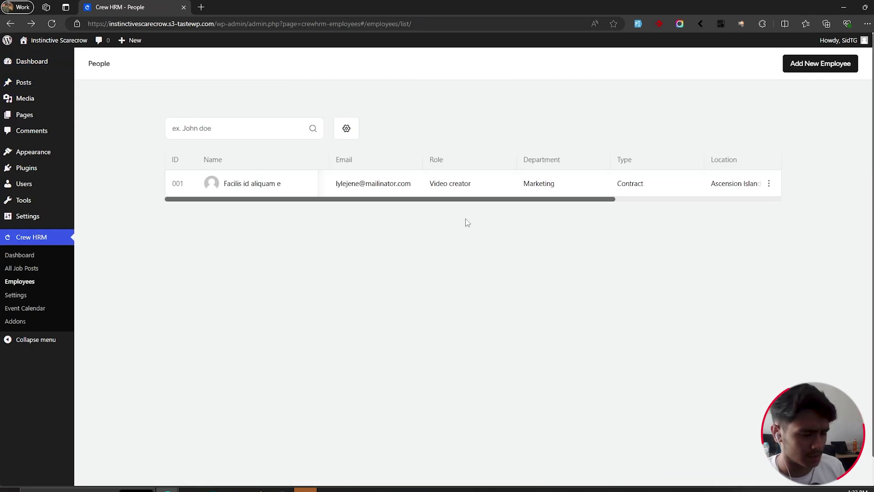
left_click_drag(474, 200, 370, 223)
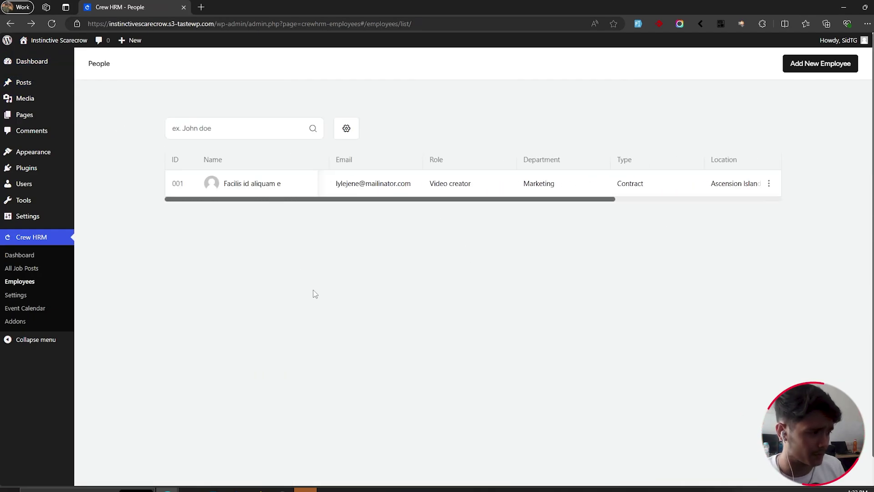
left_click(39, 256)
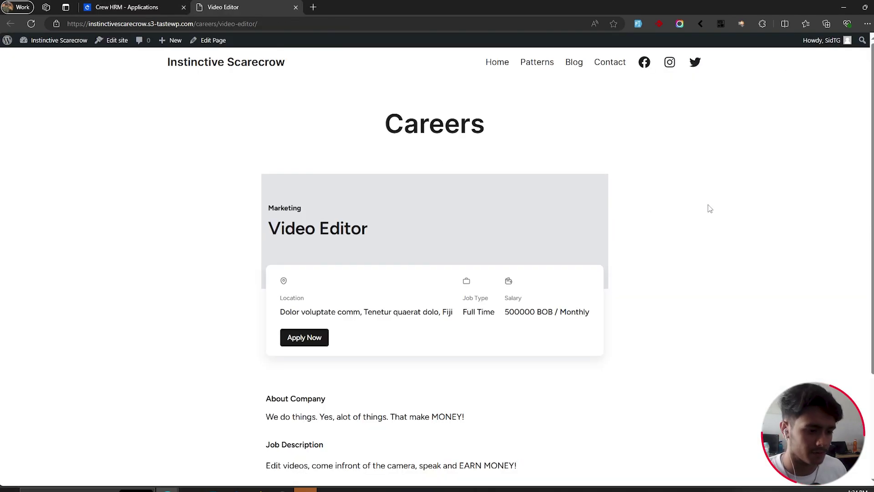
Step: Open the Video Editor Apply Now form and scroll down to the Personal Information fields
scroll(710, 207, "down", 3)
scroll(709, 219, "up", 3)
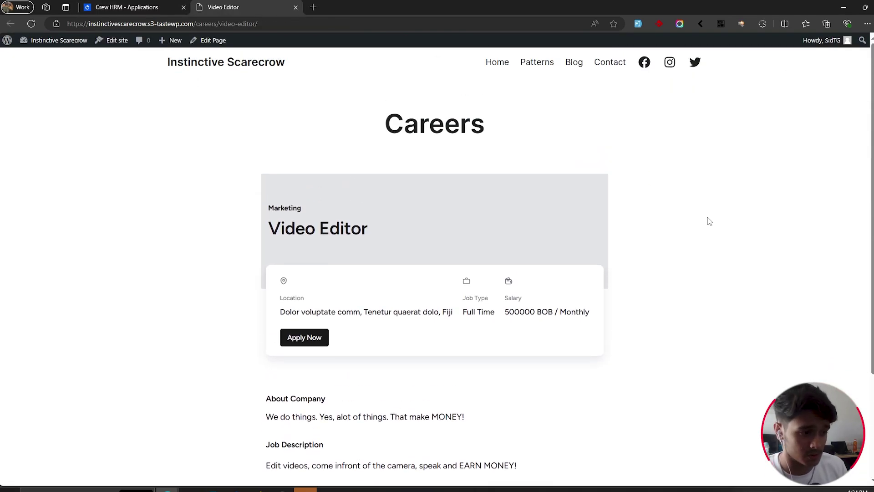
scroll(708, 222, "down", 3)
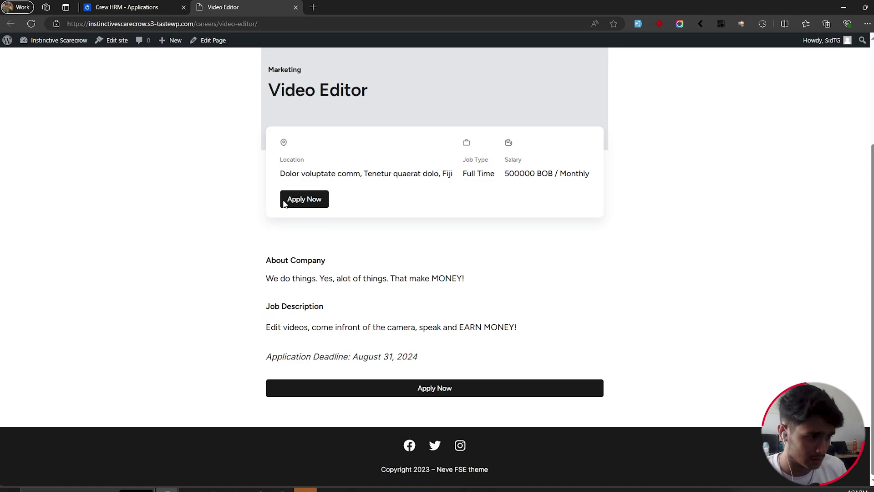
left_click(289, 199)
scroll(560, 246, "down", 2)
scroll(755, 337, "up", 5)
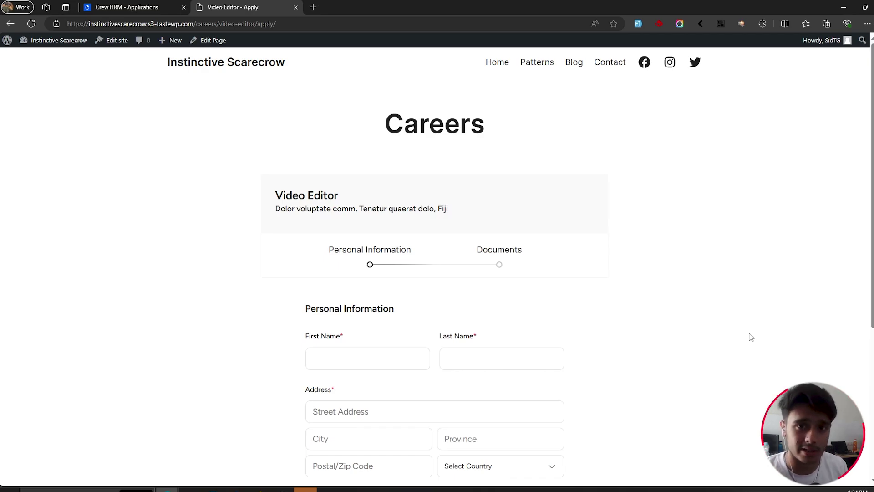
left_click(127, 7)
left_click(224, 5)
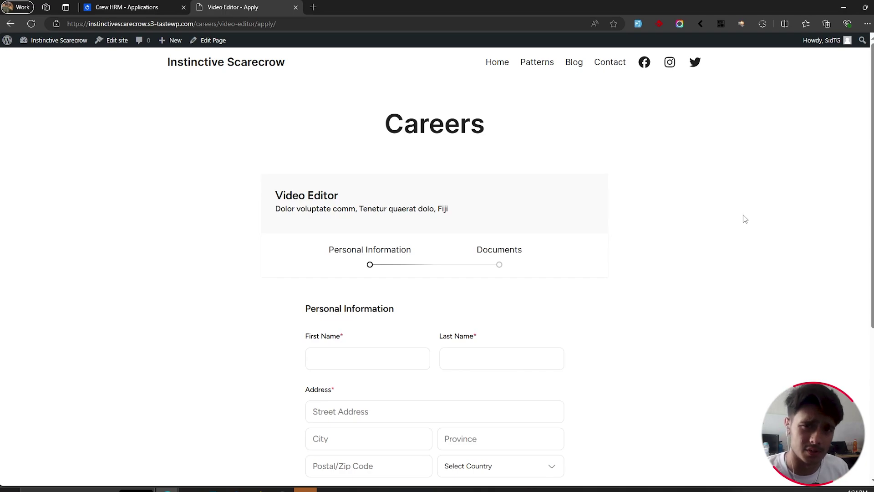
scroll(742, 221, "down", 4)
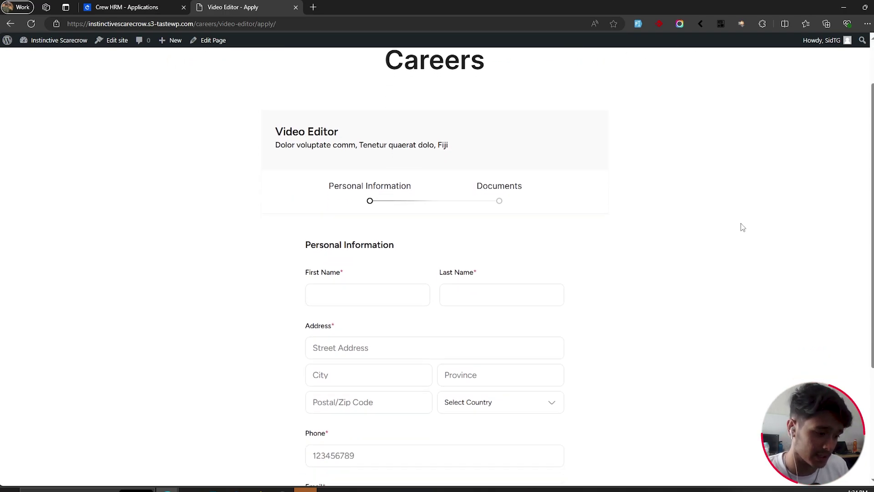